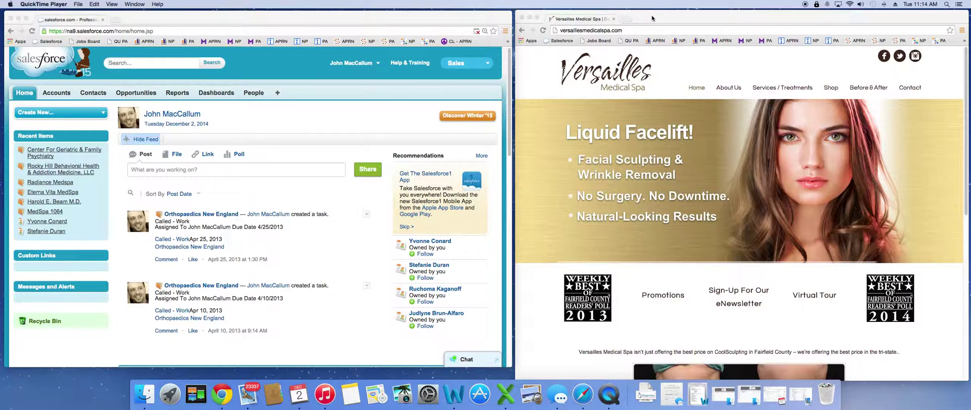
Bring the Salesforce browser window to the front.
left_click(415, 20)
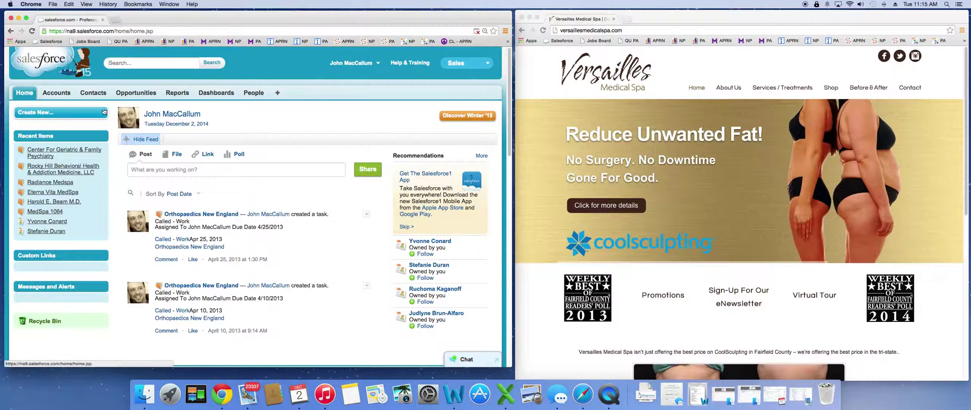
Start a new Account record from the Create New list.
left_click(101, 116)
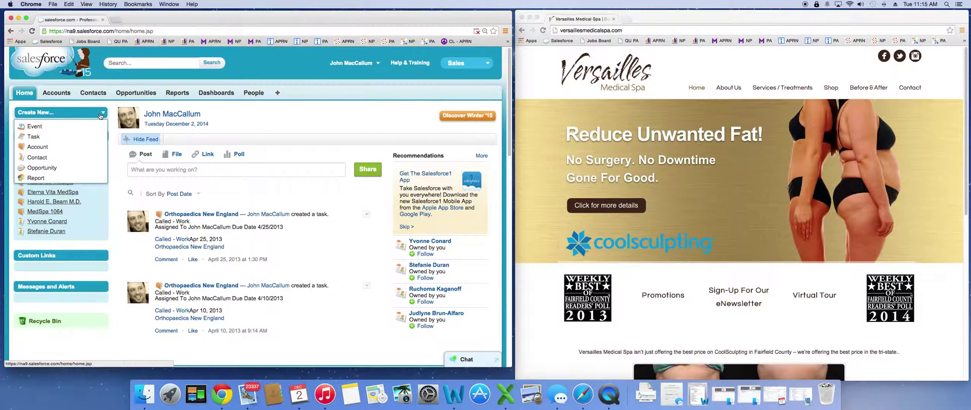
left_click(50, 148)
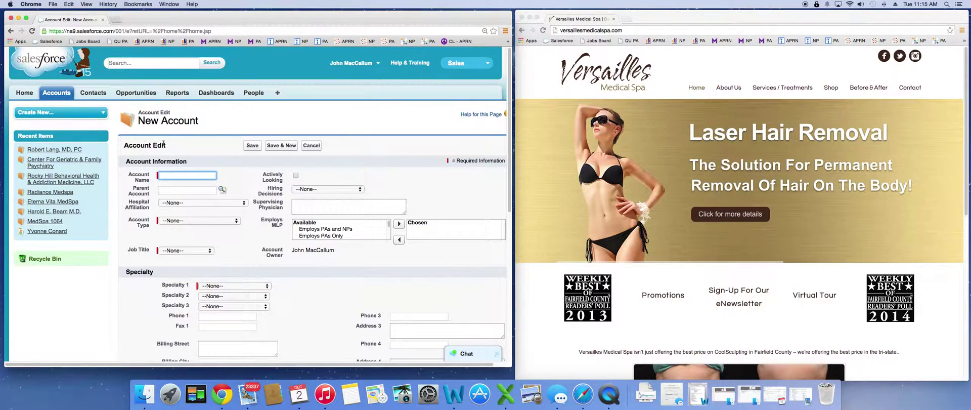
scroll(354, 142, "down", 1)
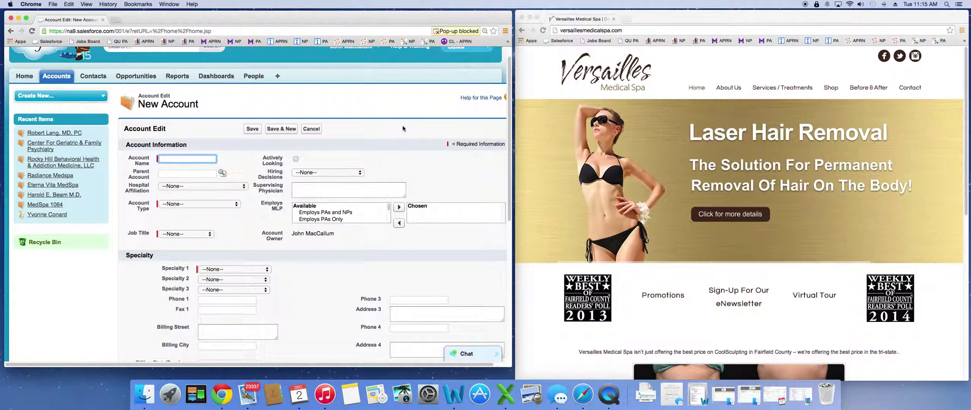
scroll(432, 126, "down", 1)
scroll(432, 126, "down", 5)
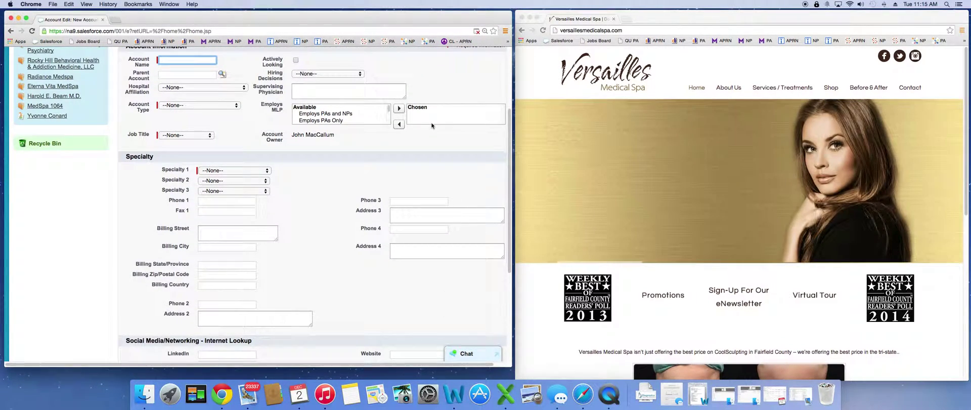
Arrange the Salesforce and spa website windows side by side.
left_click_drag(668, 13, 970, 13)
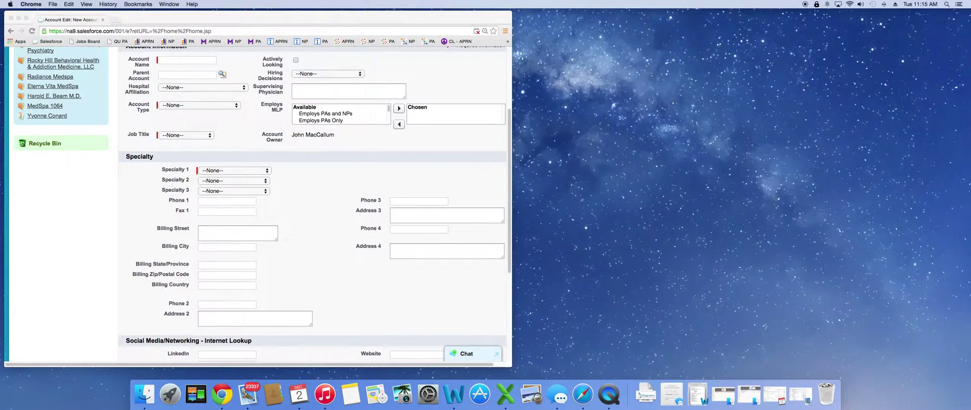
left_click_drag(480, 17, 702, 19)
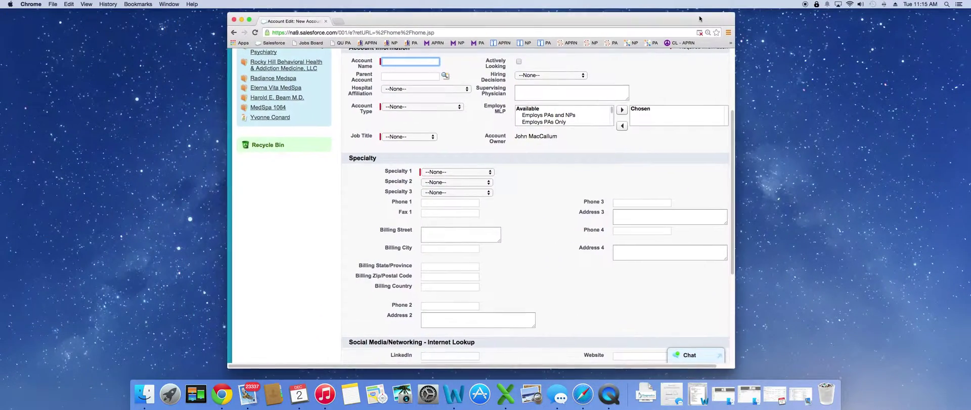
scroll(606, 173, "up", 5)
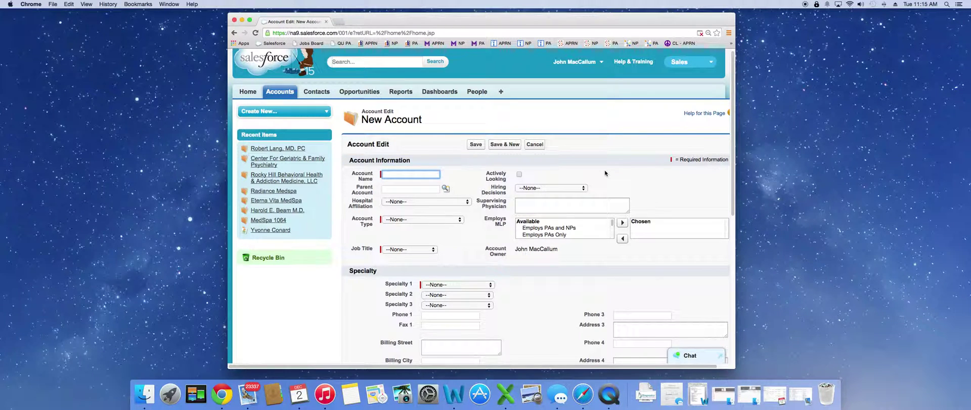
scroll(629, 179, "down", 4)
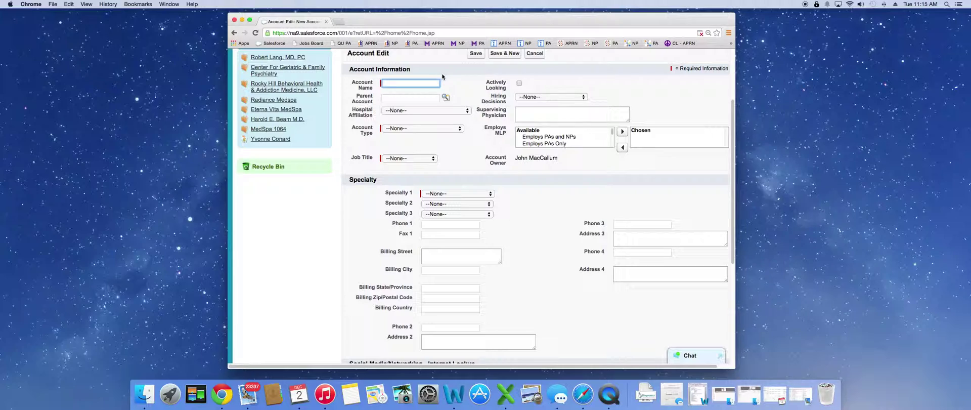
left_click_drag(461, 17, 246, 19)
left_click_drag(970, 12, 620, 13)
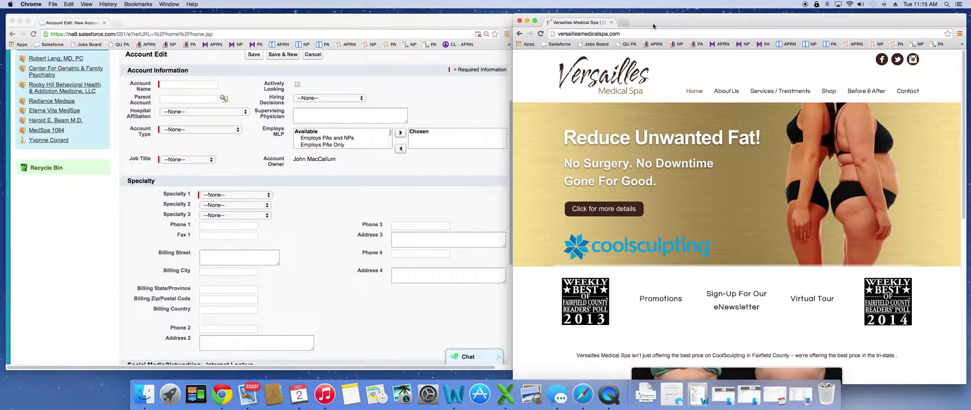
Copy 'Versailles Medical Spa' from the website's intro text and paste it into Account Name.
scroll(714, 145, "down", 3)
scroll(714, 146, "down", 5)
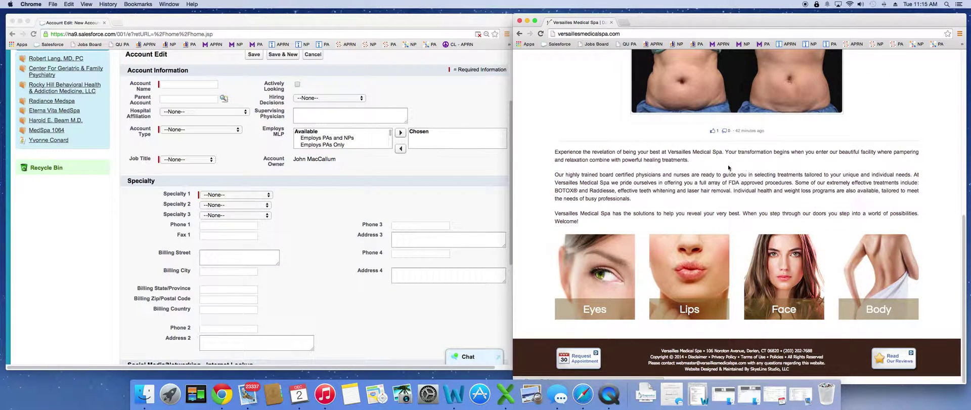
left_click_drag(724, 181, 635, 151)
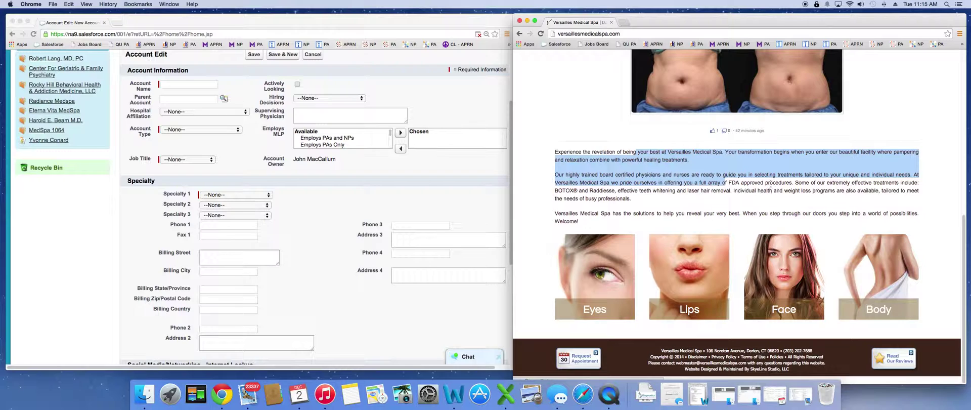
mouse_move(670, 261)
left_click_drag(669, 261, 365, 115)
left_click(675, 188)
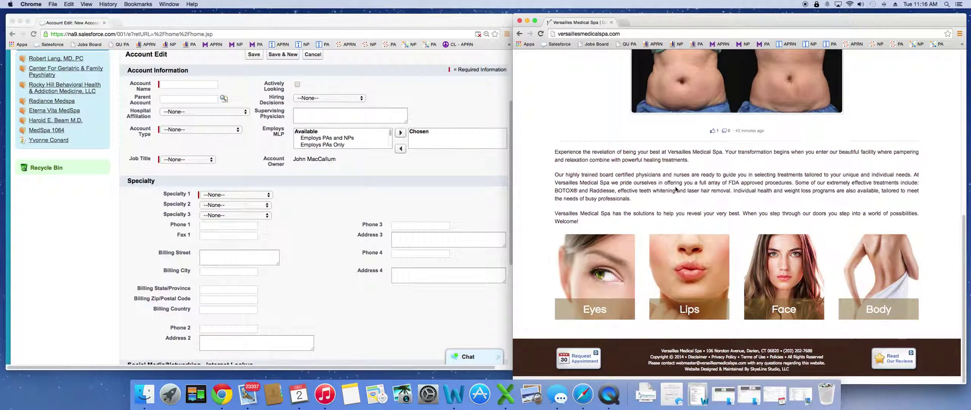
left_click_drag(610, 183, 555, 182)
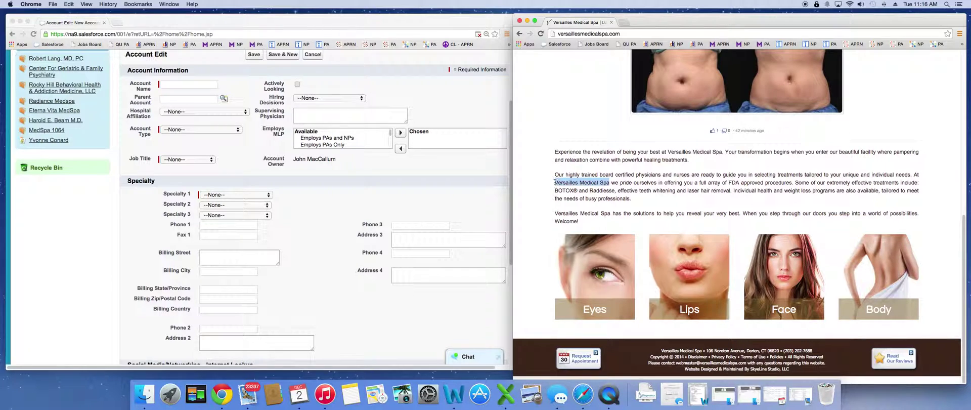
right_click(584, 182)
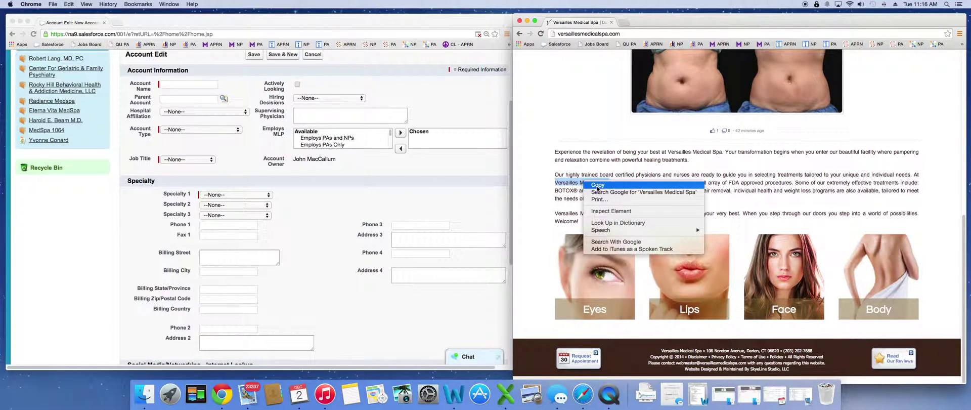
left_click(598, 187)
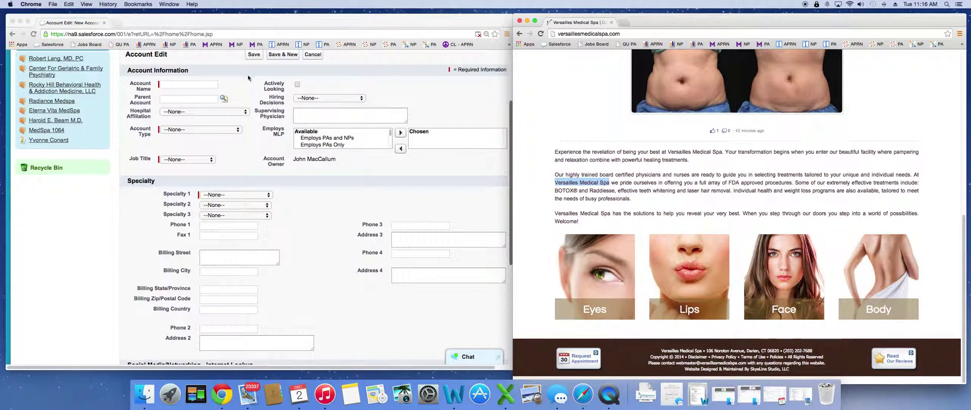
left_click(197, 85)
key("cmd+v")
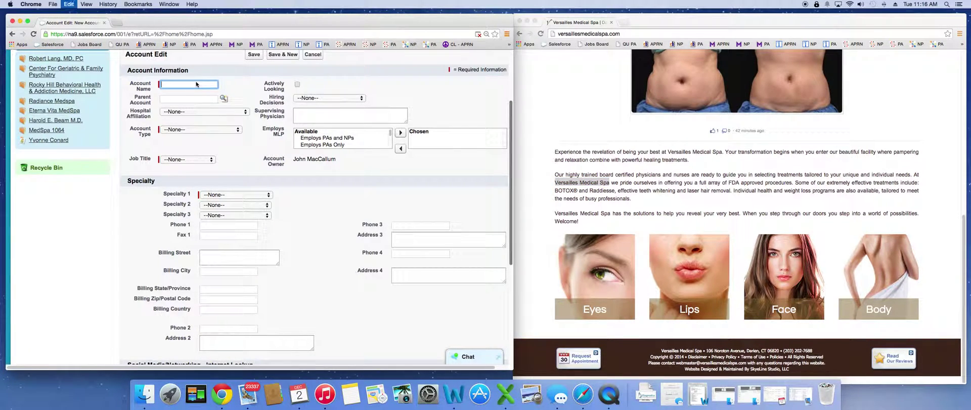
Name the account Versailles Medical Spa and try saving, which fails on required picklists.
left_click(241, 71)
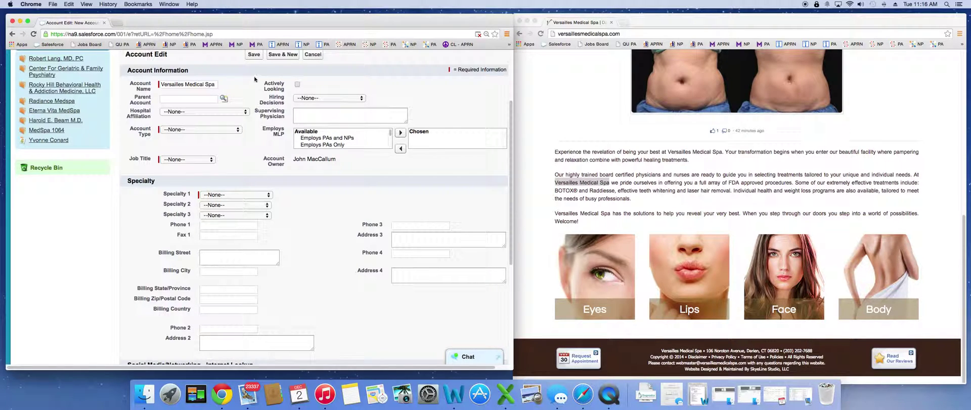
left_click(203, 130)
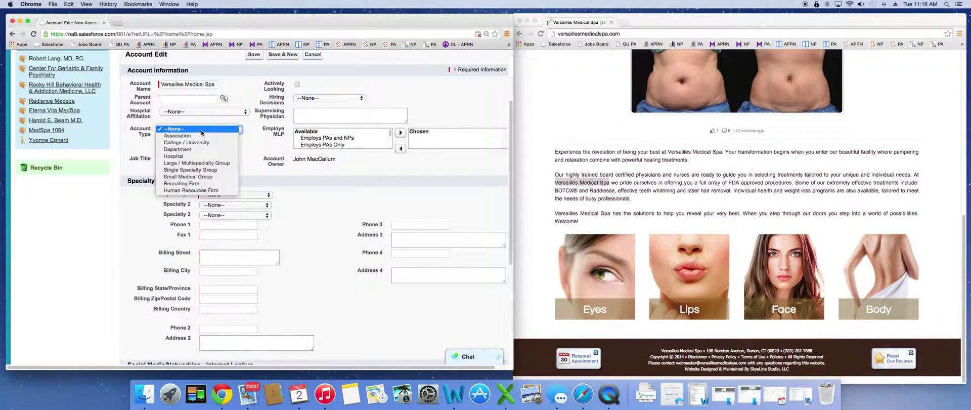
key("Escape")
left_click(214, 159)
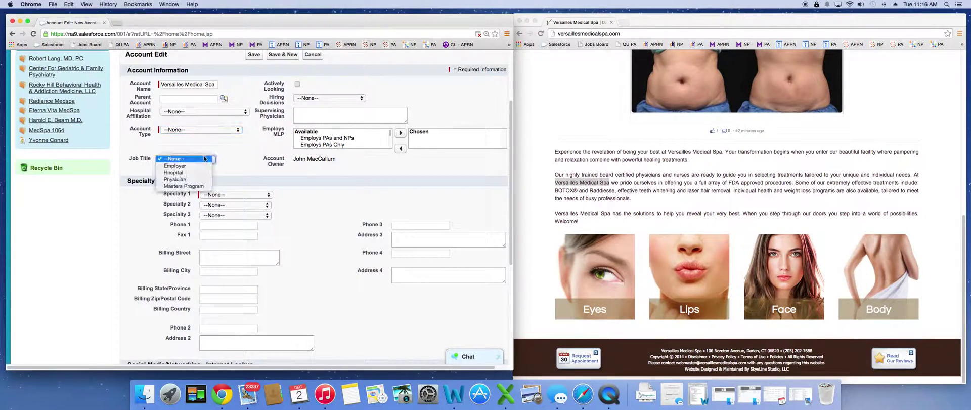
left_click(245, 196)
left_click(239, 182)
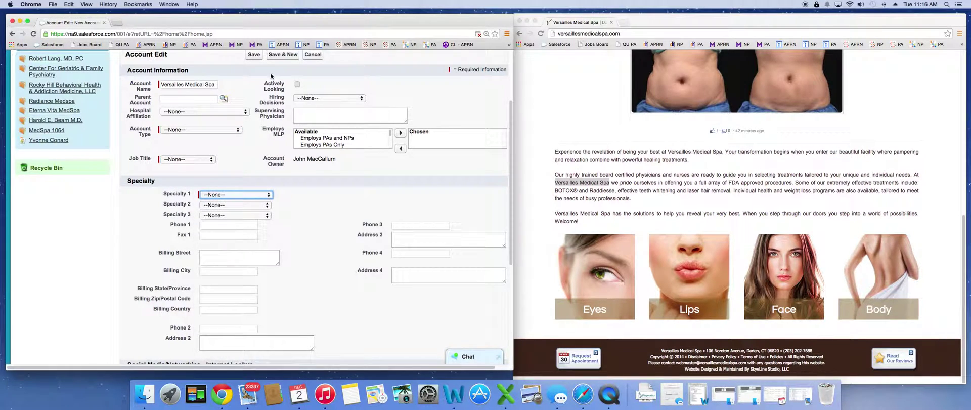
left_click(253, 54)
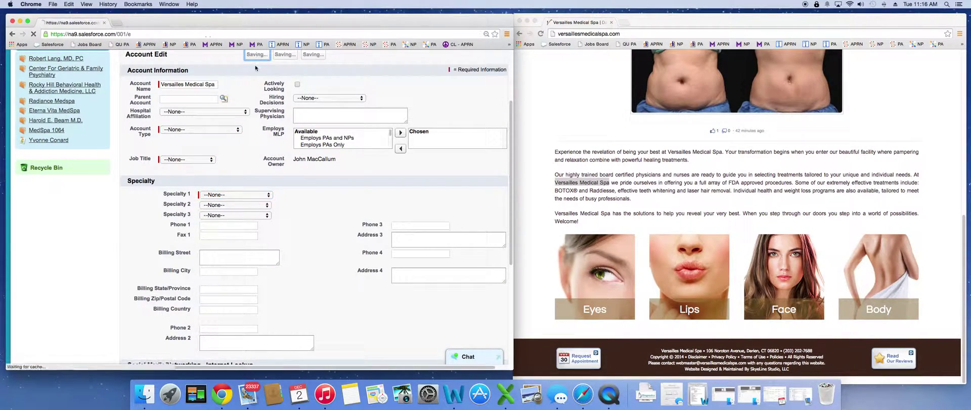
scroll(457, 156, "down", 5)
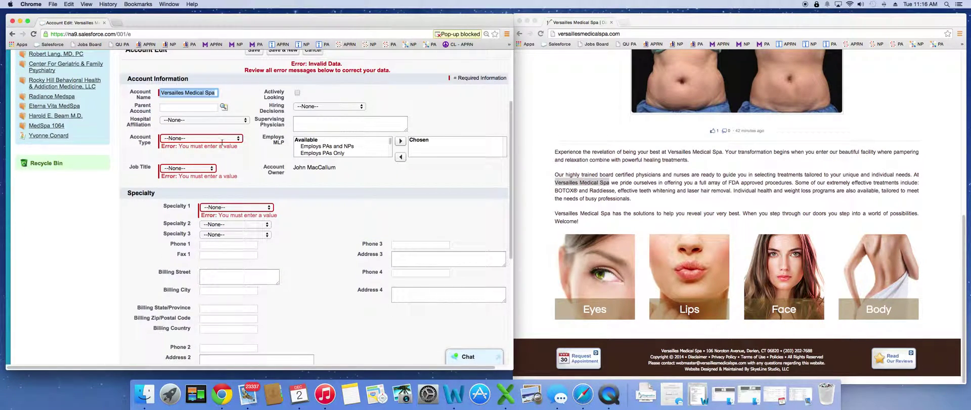
Set Account Type to Single Specialty Group and Job Title to Employer.
left_click(215, 141)
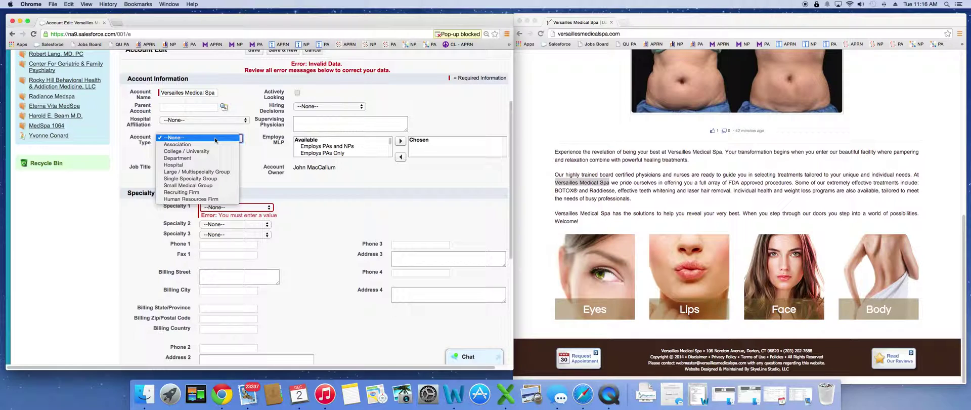
left_click(212, 180)
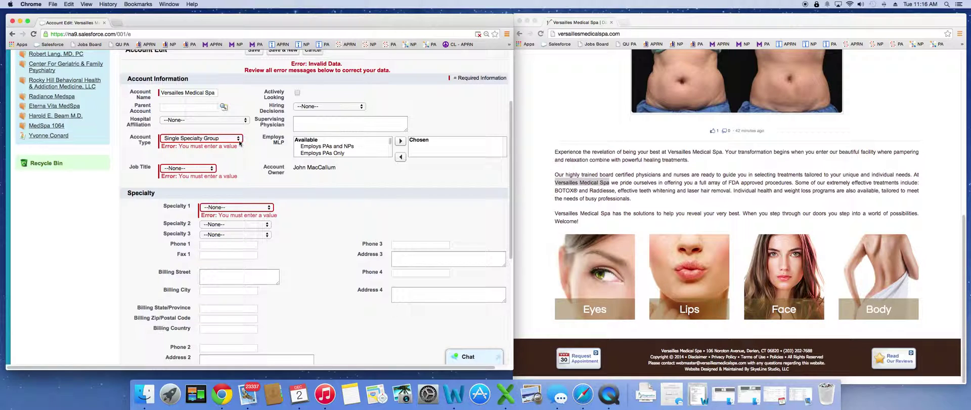
left_click(238, 140)
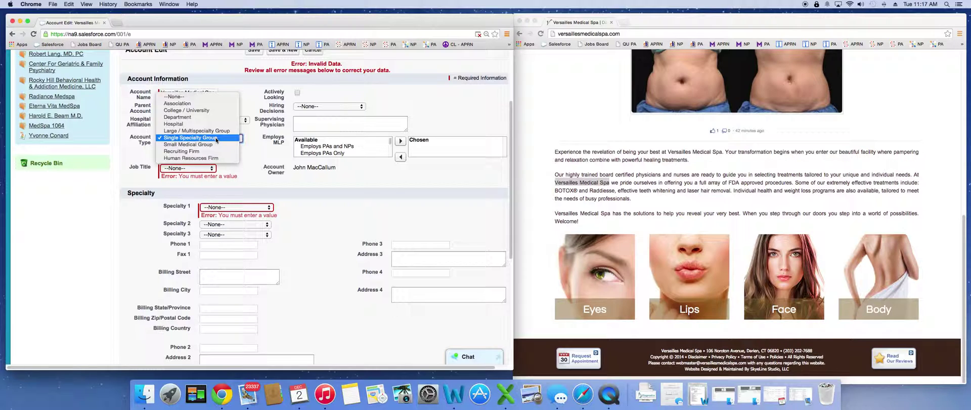
left_click(216, 137)
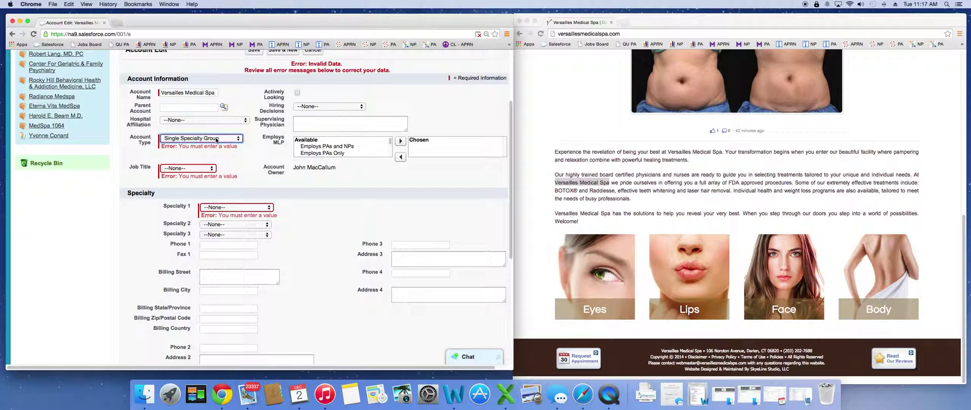
left_click(212, 168)
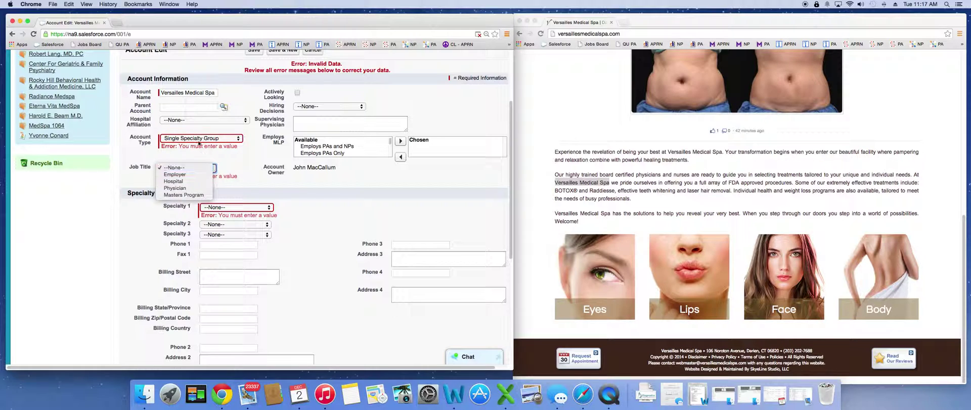
left_click(193, 175)
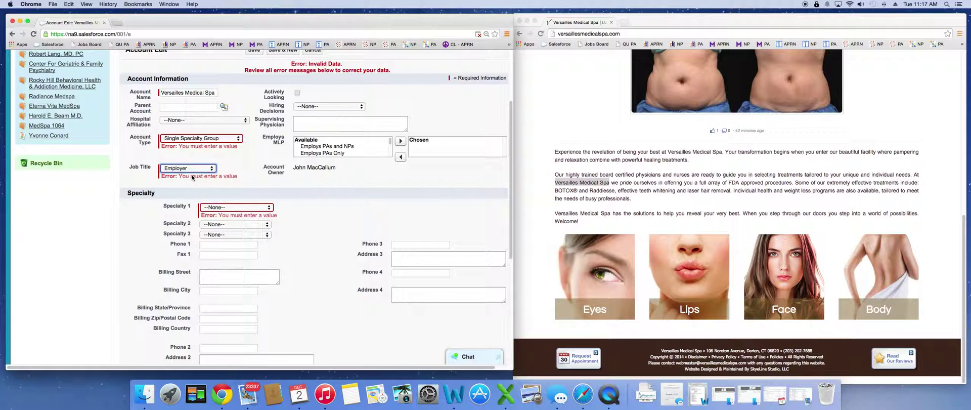
left_click(233, 159)
Review the Hiring Decisions and Employs MLP options, then set Specialty 1 to Dermatology.
left_click(332, 107)
left_click(339, 106)
left_click(342, 105)
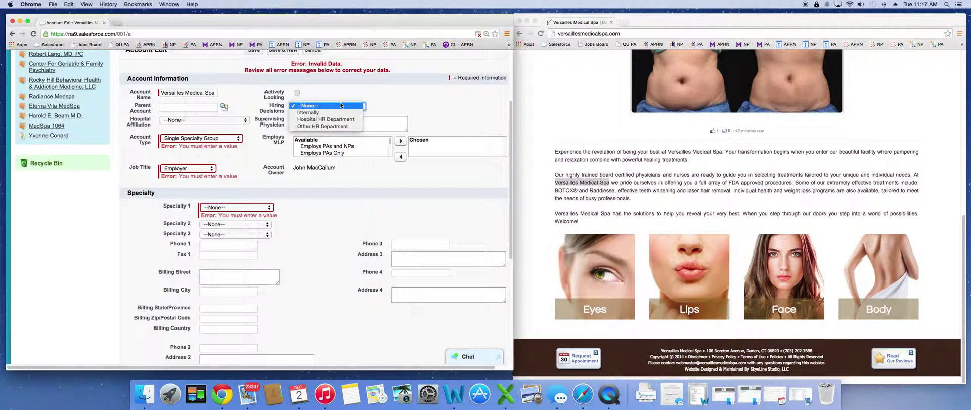
left_click(405, 100)
left_click(346, 146)
scroll(345, 148, "down", 2)
scroll(279, 148, "up", 1)
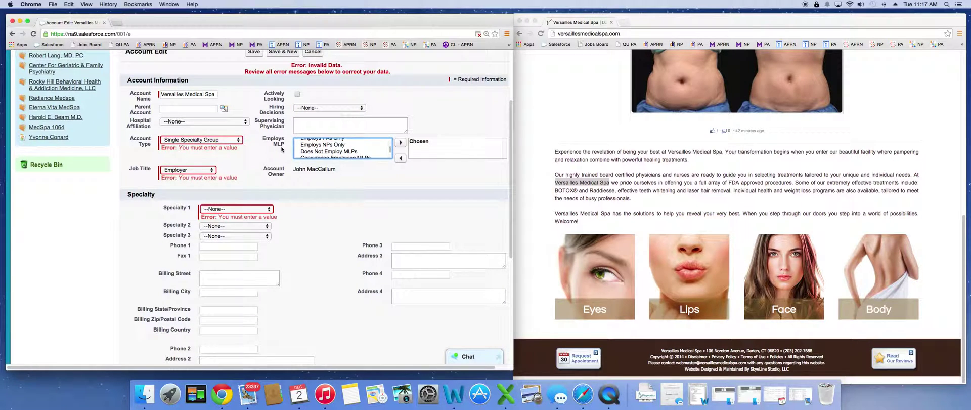
scroll(374, 157, "down", 5)
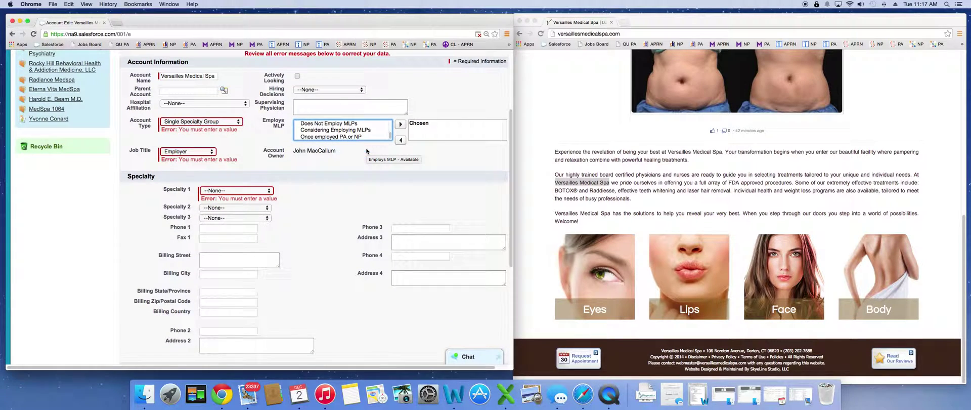
left_click(350, 167)
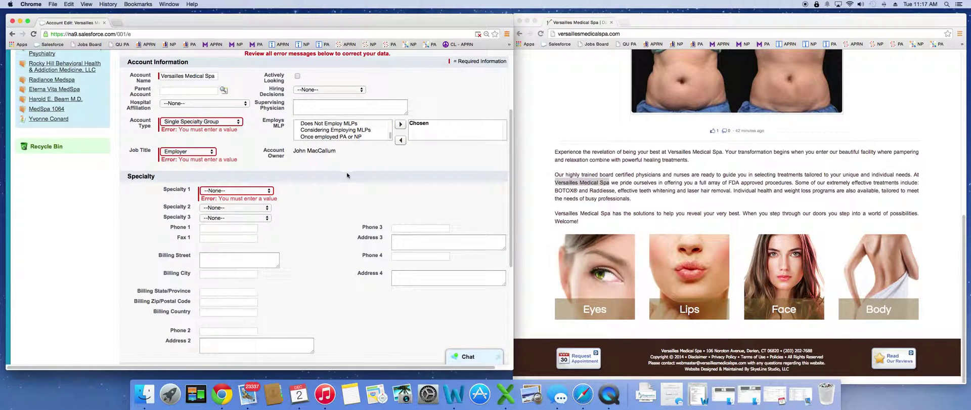
left_click(269, 191)
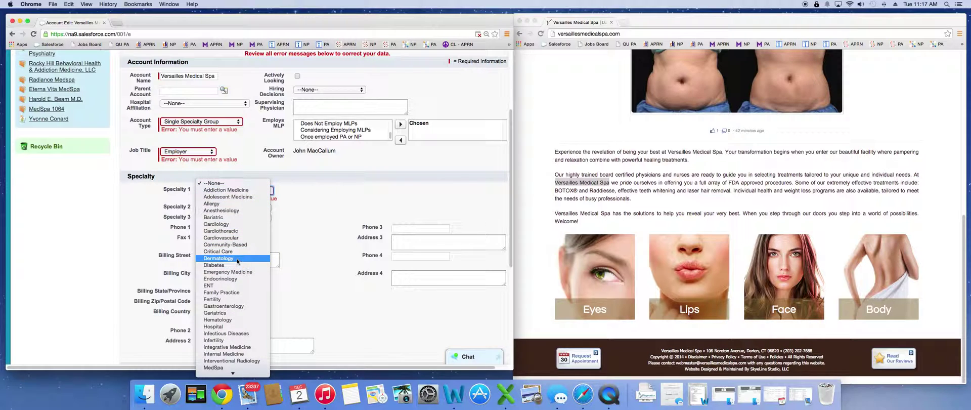
left_click(238, 258)
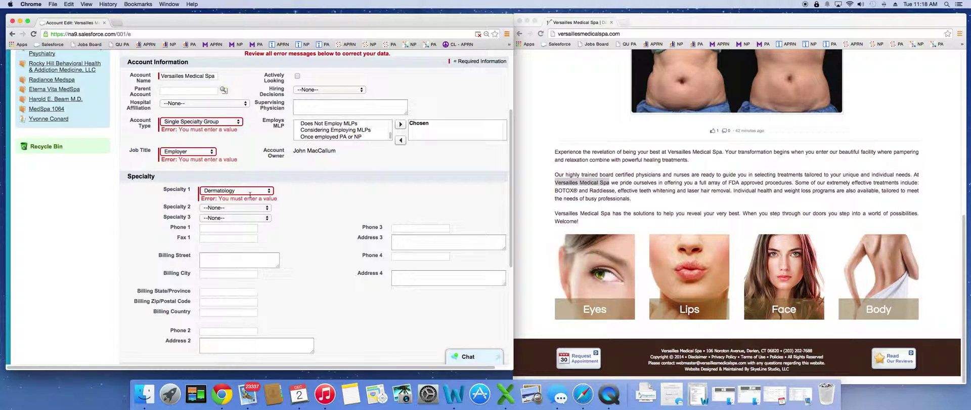
Save the account edits.
scroll(262, 141, "up", 2)
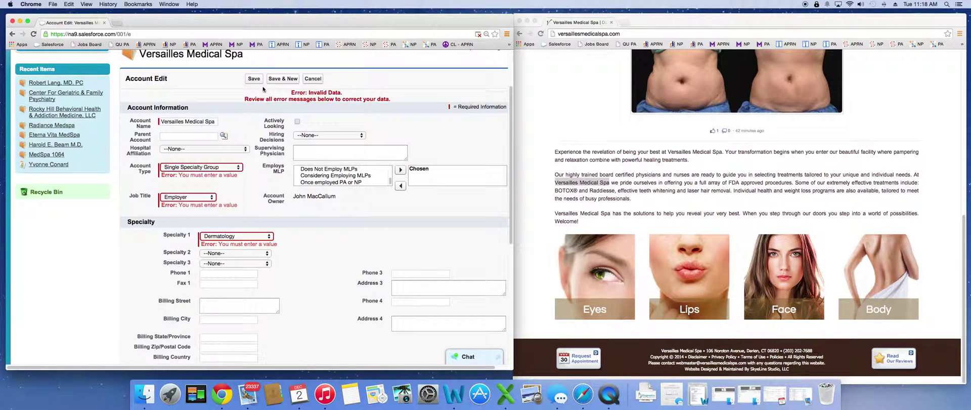
left_click(256, 79)
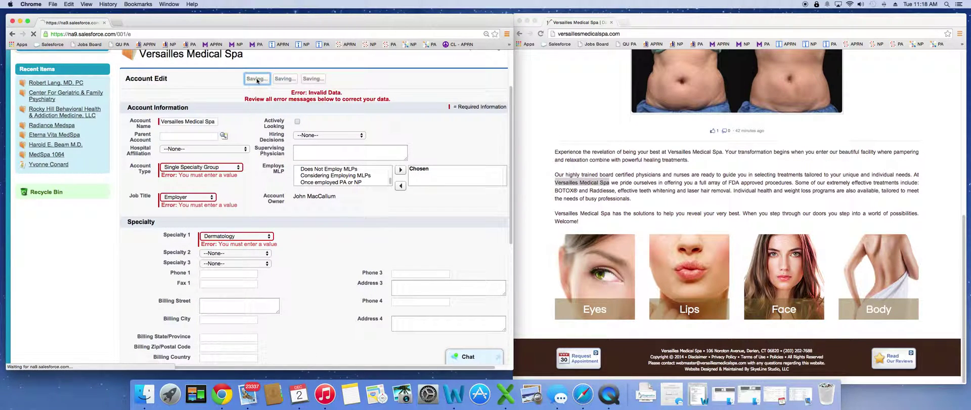
scroll(361, 181, "down", 1)
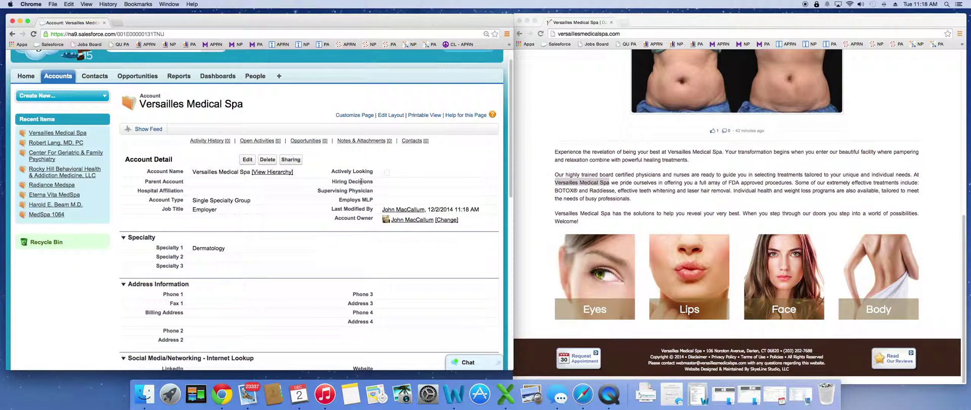
scroll(275, 241, "down", 5)
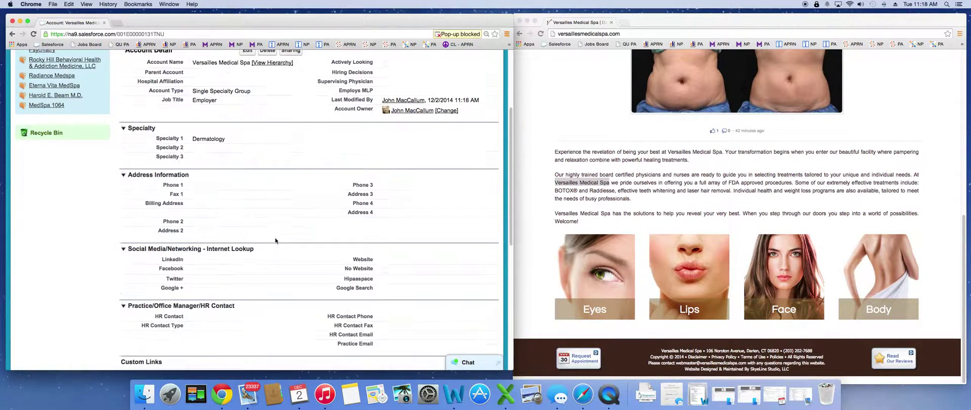
scroll(388, 249, "down", 3)
scroll(354, 213, "up", 4)
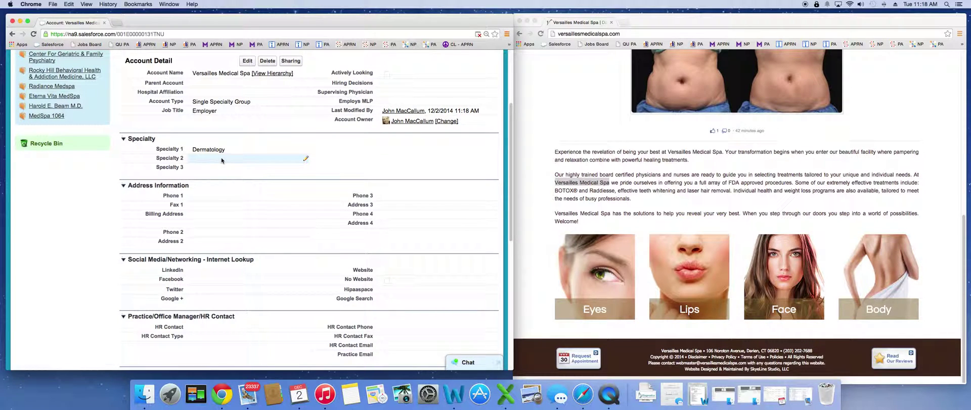
Set Specialty 2 to MedSpa inline and save the account.
double_click(215, 160)
left_click(215, 159)
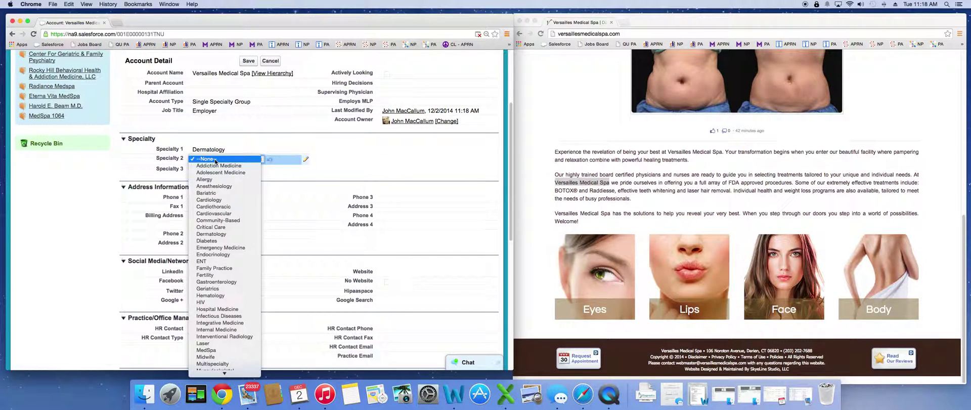
scroll(225, 283, "down", 2)
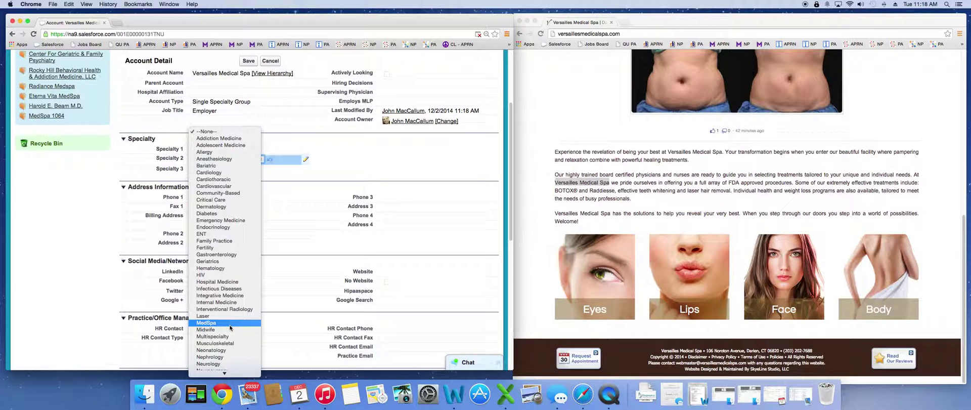
left_click(228, 323)
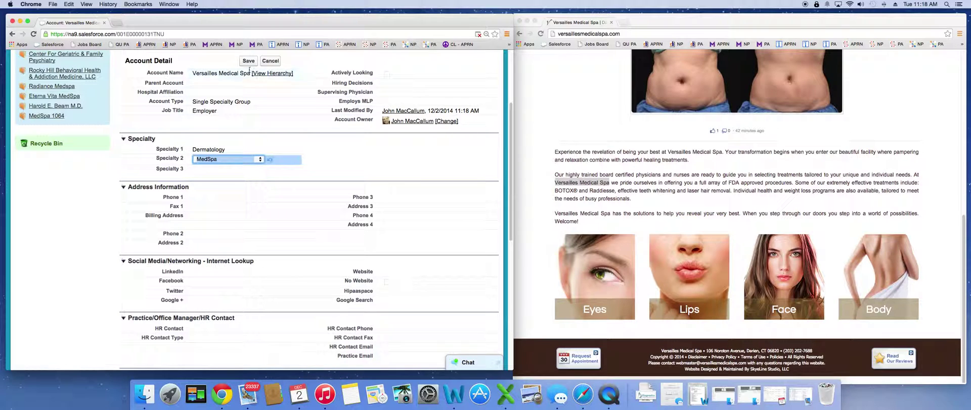
left_click(273, 125)
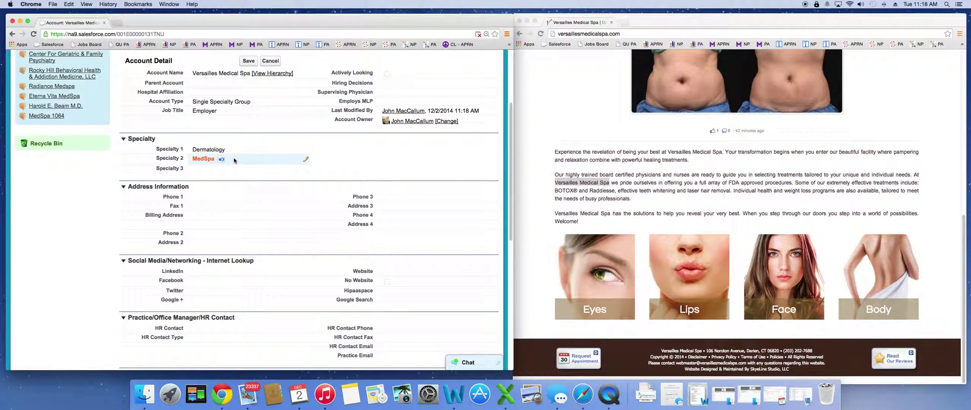
left_click(250, 61)
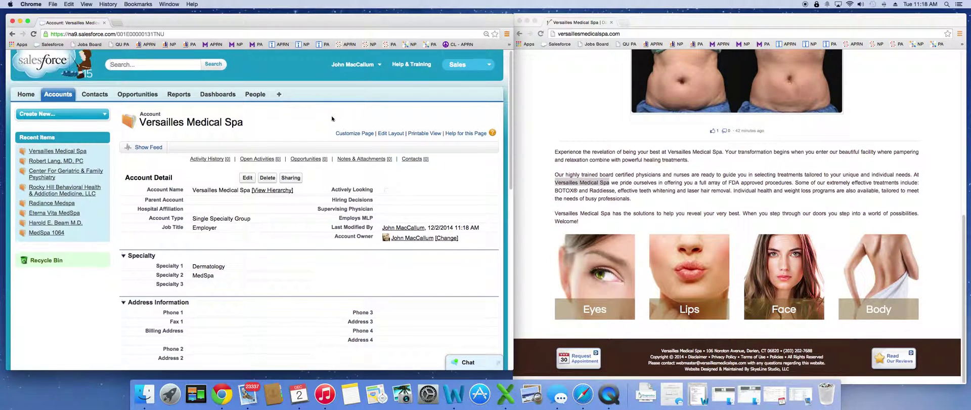
scroll(336, 110, "down", 5)
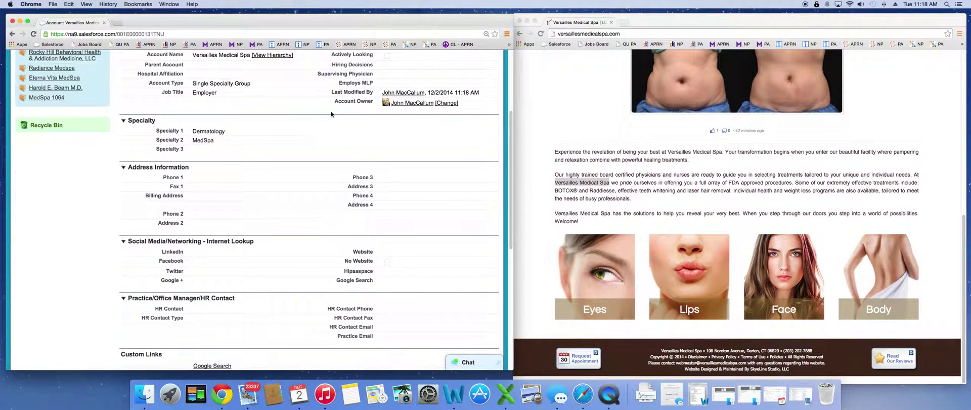
right_click(608, 33)
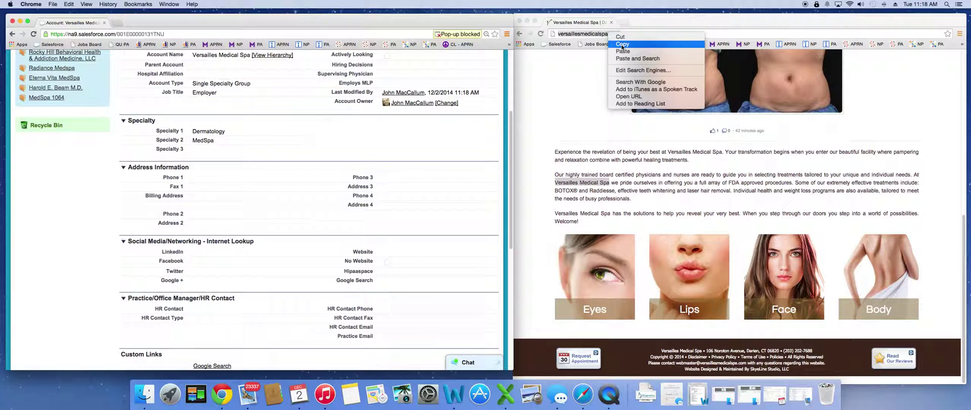
left_click(622, 44)
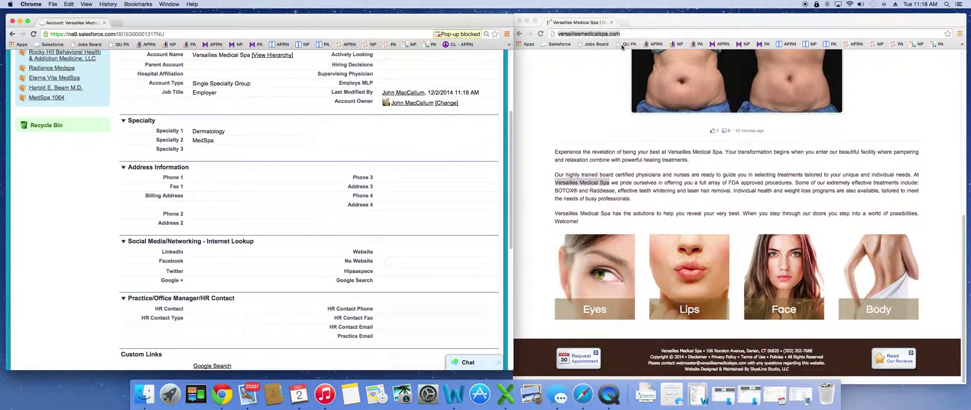
double_click(407, 251)
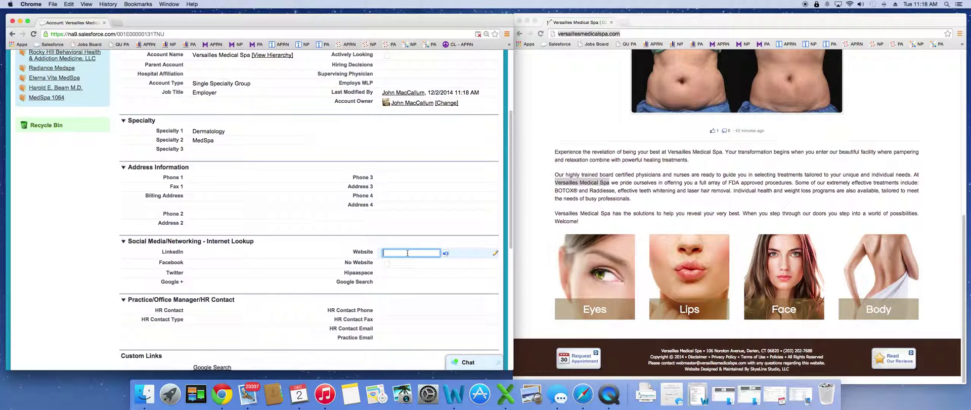
right_click(407, 254)
left_click(422, 290)
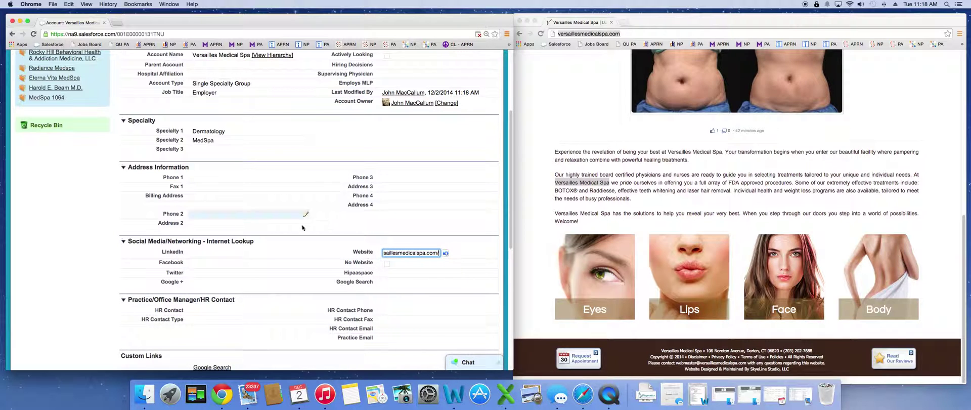
scroll(296, 217, "up", 3)
left_click(248, 179)
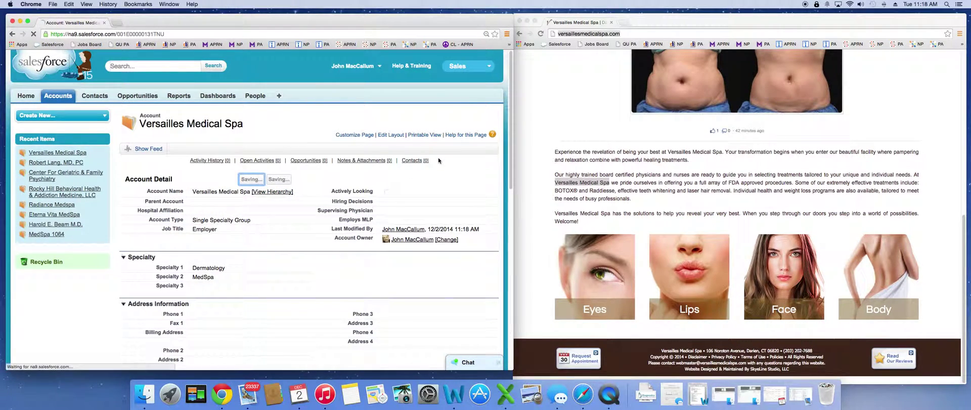
scroll(440, 167, "down", 5)
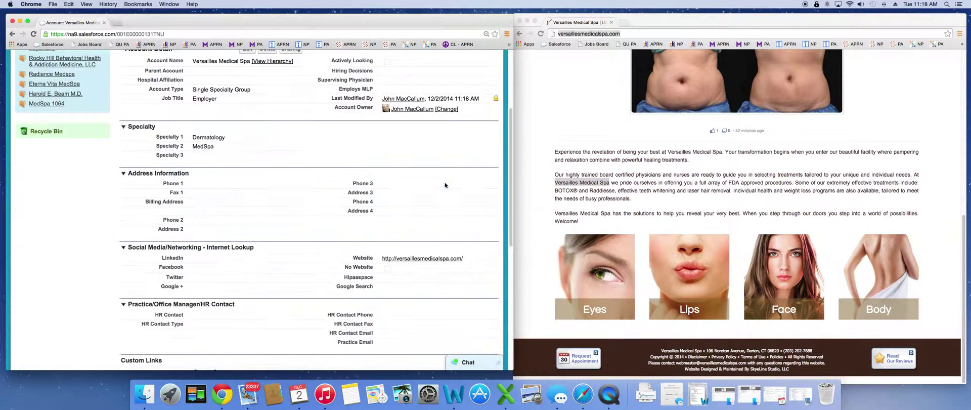
left_click(531, 134)
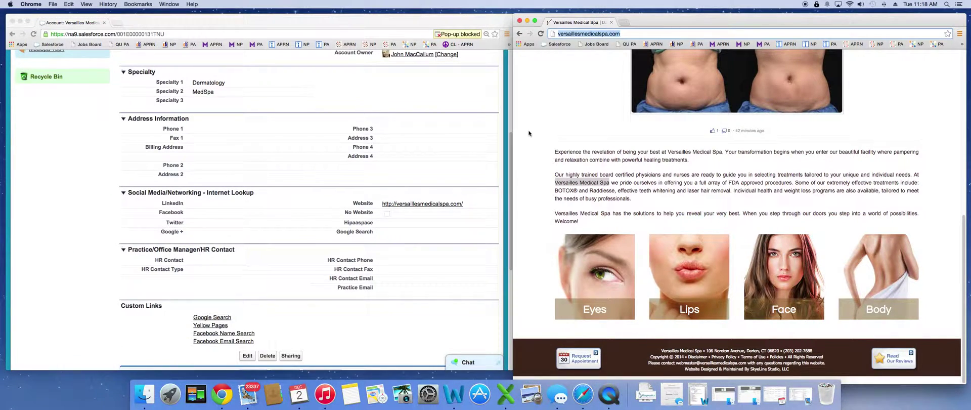
scroll(717, 175, "up", 10)
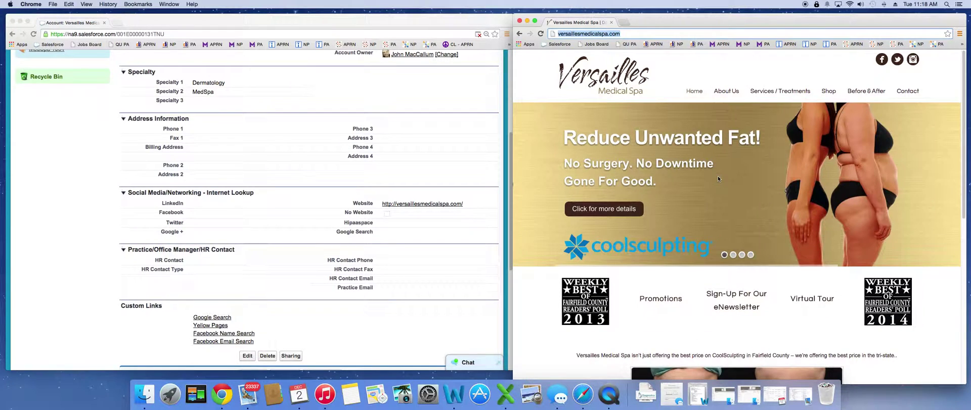
mouse_move(727, 92)
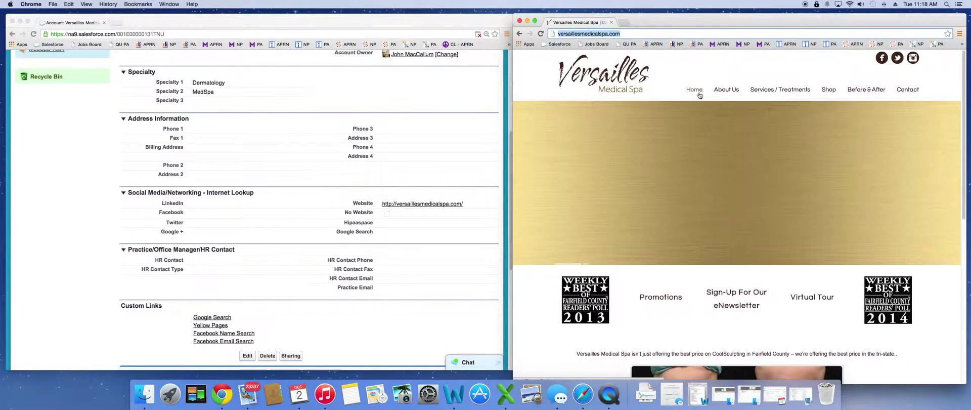
scroll(699, 96, "down", 6)
scroll(699, 96, "up", 6)
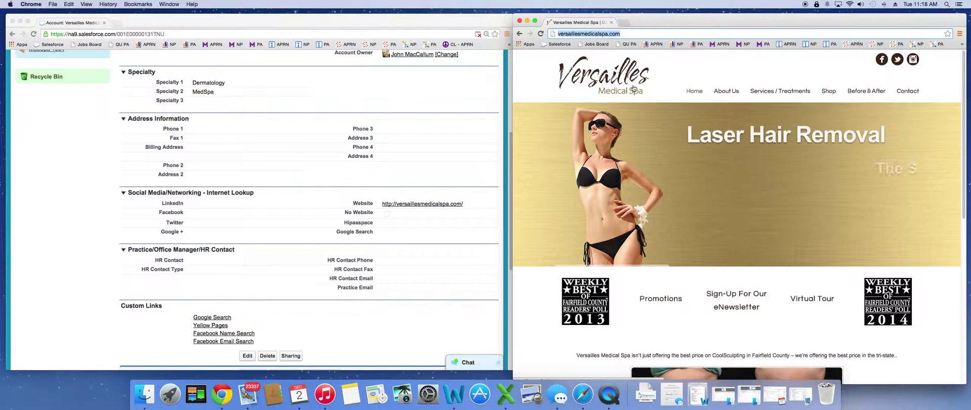
scroll(657, 85, "down", 4)
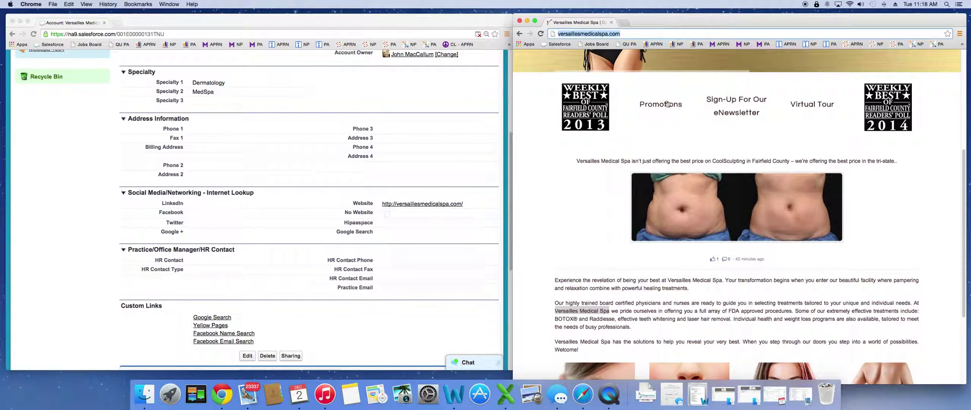
scroll(445, 152, "up", 5)
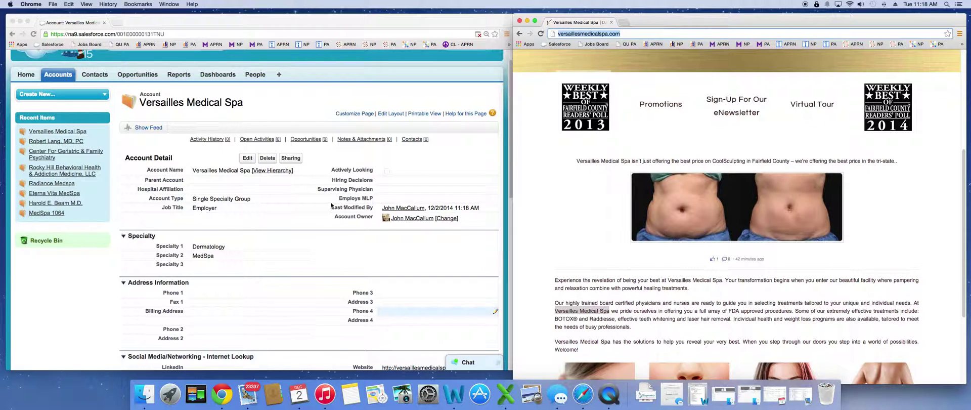
scroll(270, 253, "down", 1)
scroll(270, 253, "down", 5)
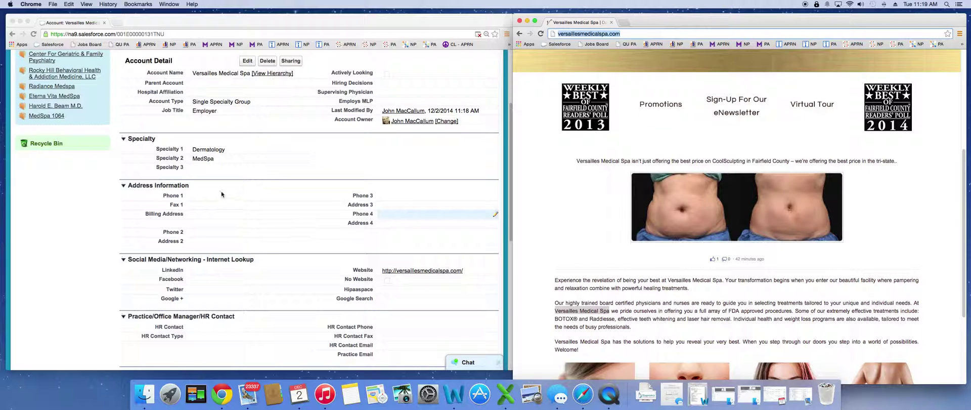
Copy the spa's footer address and paste it into the Billing Address street line.
double_click(208, 215)
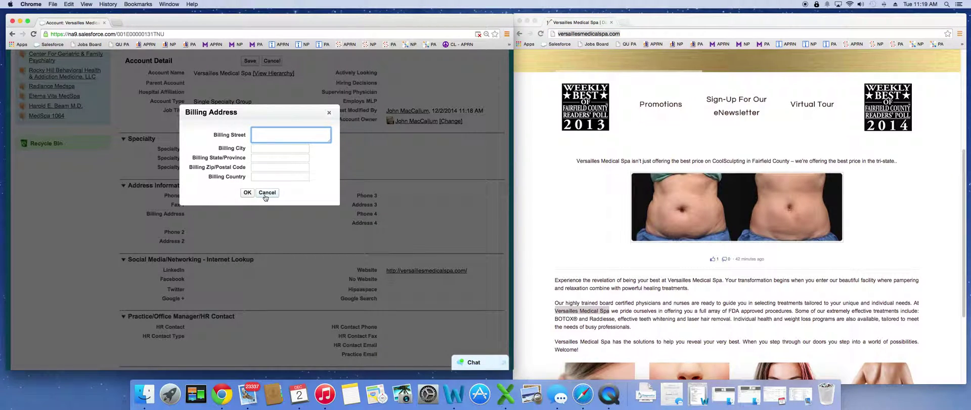
left_click(265, 193)
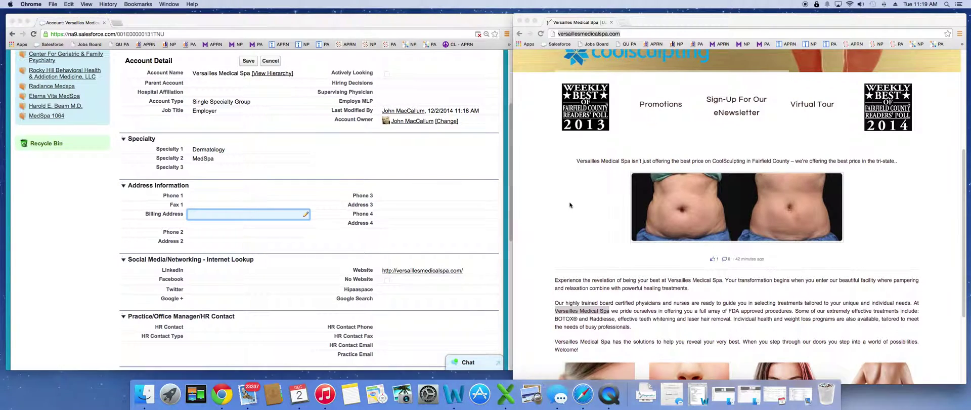
left_click(570, 204)
scroll(570, 205, "down", 5)
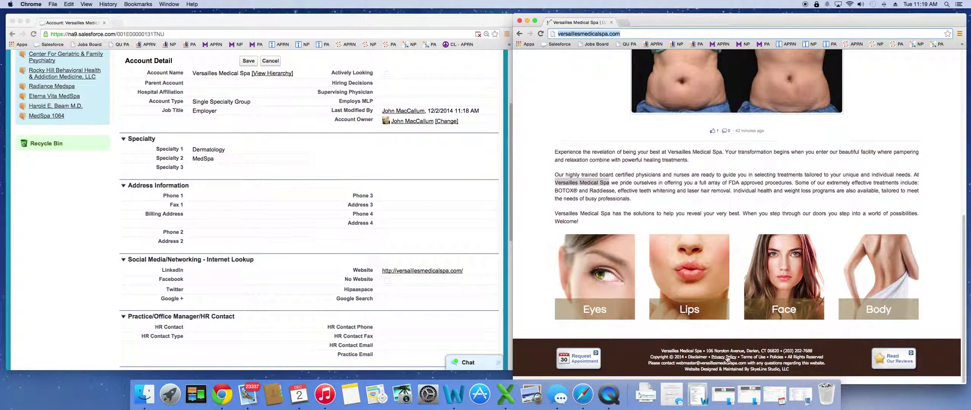
left_click_drag(707, 350, 778, 350)
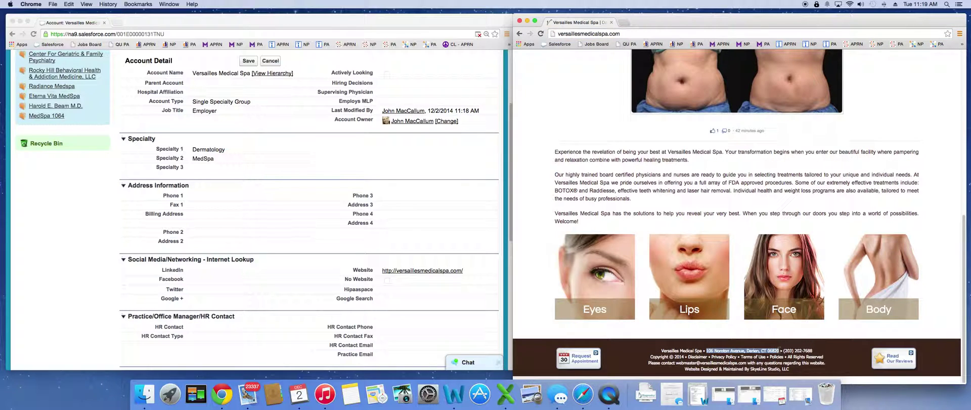
right_click(776, 349)
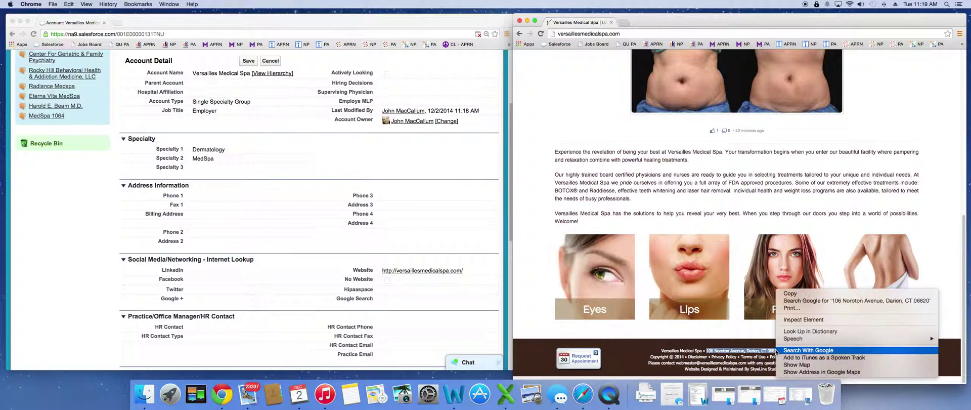
left_click(791, 294)
double_click(213, 218)
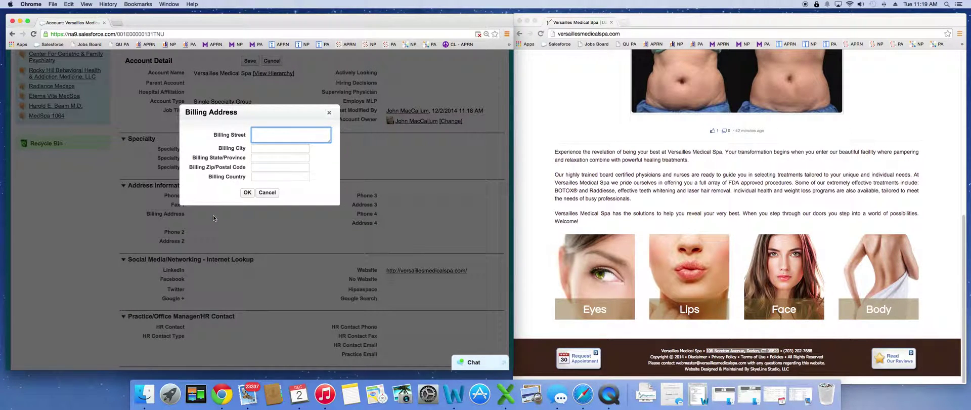
key("super+v")
Move Darien, CT and 06820 from the street line into Billing City, State and Zip.
double_click(318, 131)
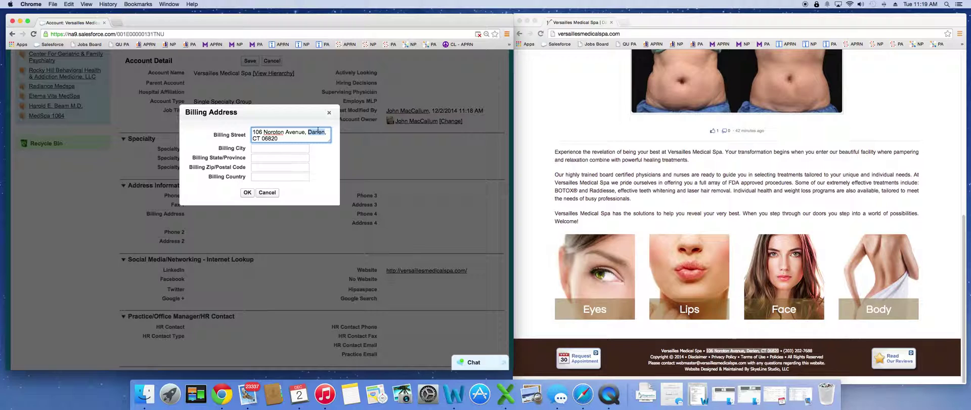
key("super+x")
left_click(296, 147)
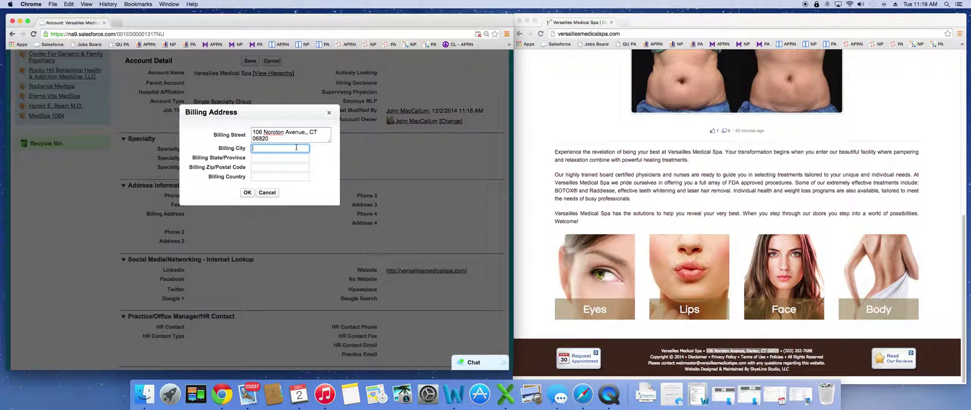
key("super+v")
double_click(311, 133)
key("super+x")
left_click(292, 158)
key("super+v")
double_click(317, 133)
key("super+x")
left_click(289, 165)
key("super+v")
left_click(316, 132)
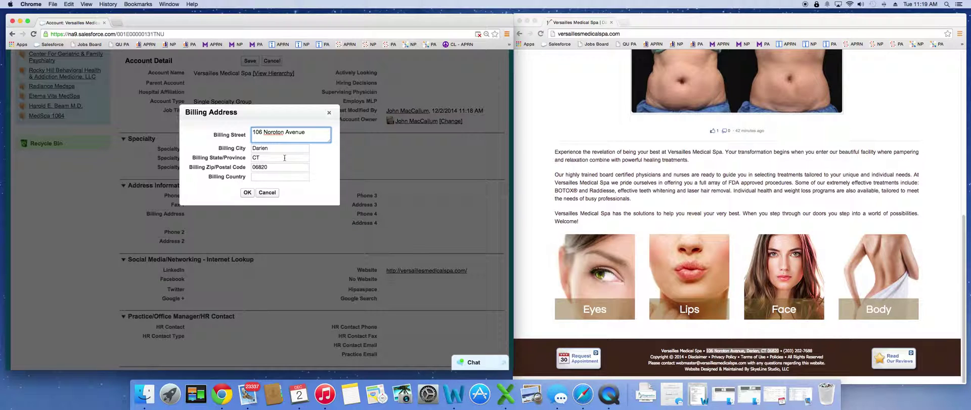
left_click(248, 192)
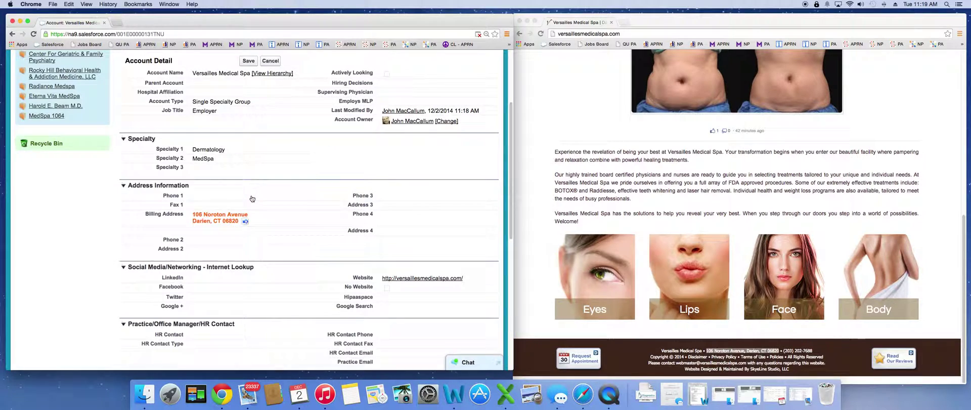
left_click(249, 61)
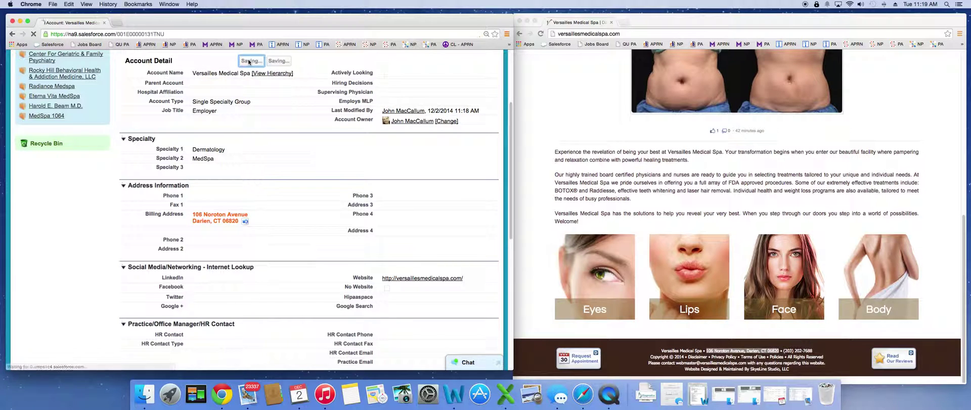
left_click(825, 355)
Save the spa's footer phone number as the account's Phone 1.
left_click_drag(812, 351, 783, 350)
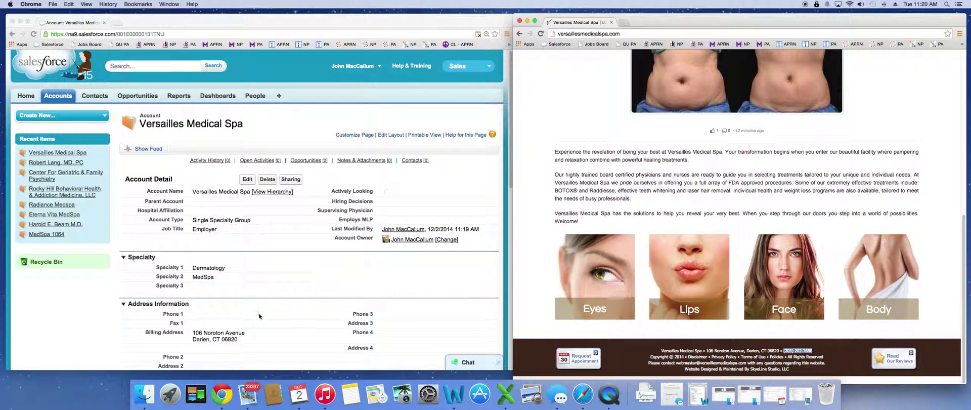
double_click(205, 314)
key("super+v")
left_click(252, 179)
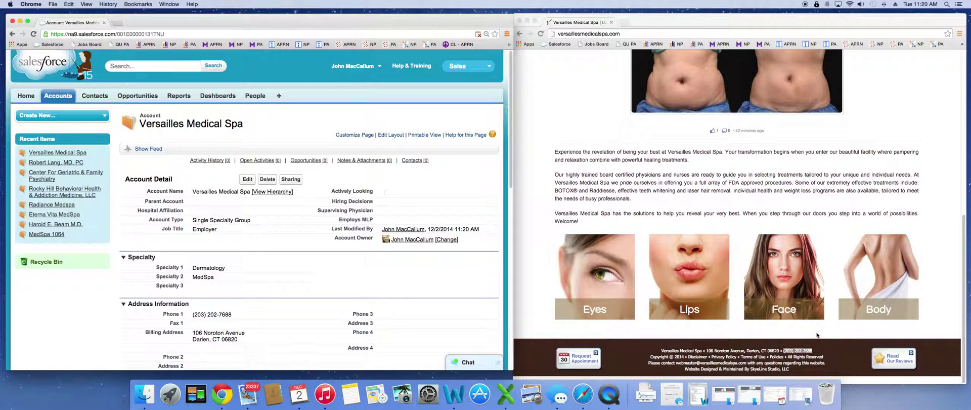
Copy the spa's webmaster e-mail address and save it as the HR Contact Email.
left_click(679, 366)
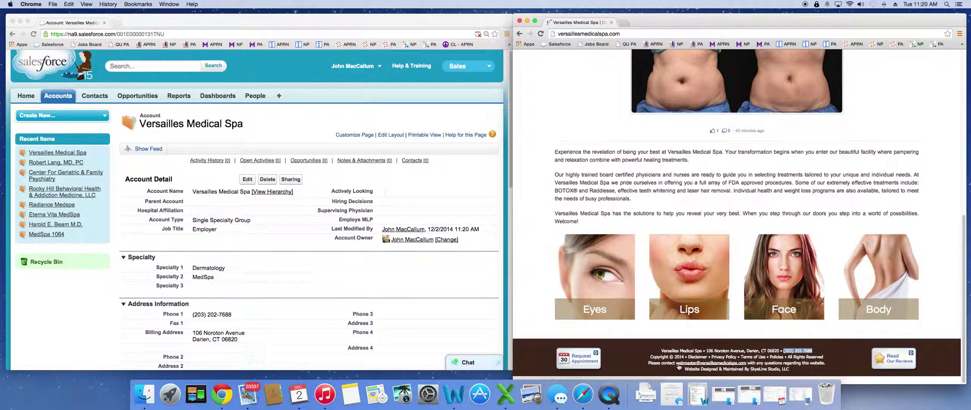
right_click(679, 365)
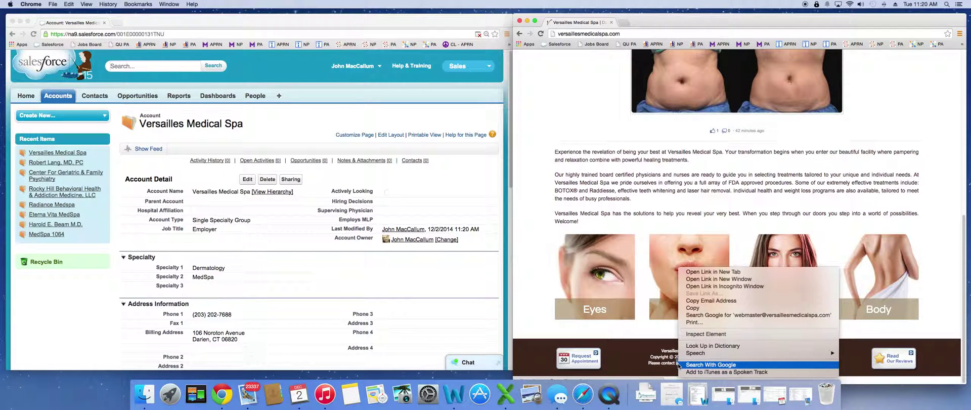
left_click(703, 300)
scroll(411, 284, "down", 15)
scroll(410, 283, "up", 10)
scroll(417, 271, "down", 2)
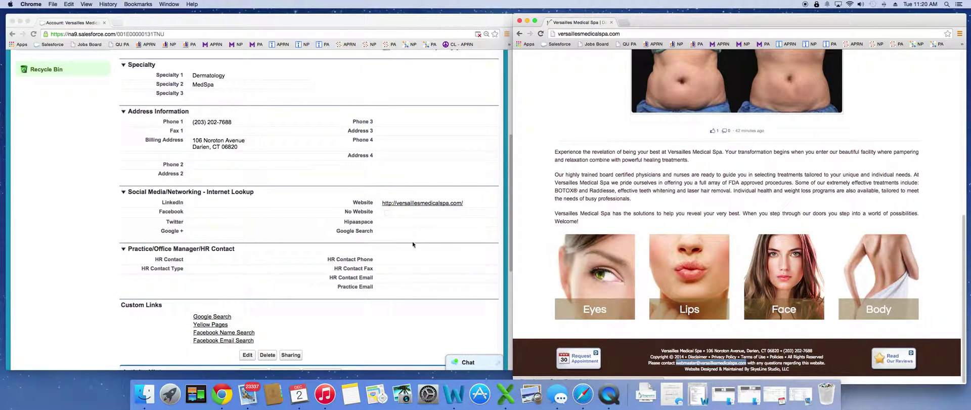
left_click(407, 279)
double_click(407, 277)
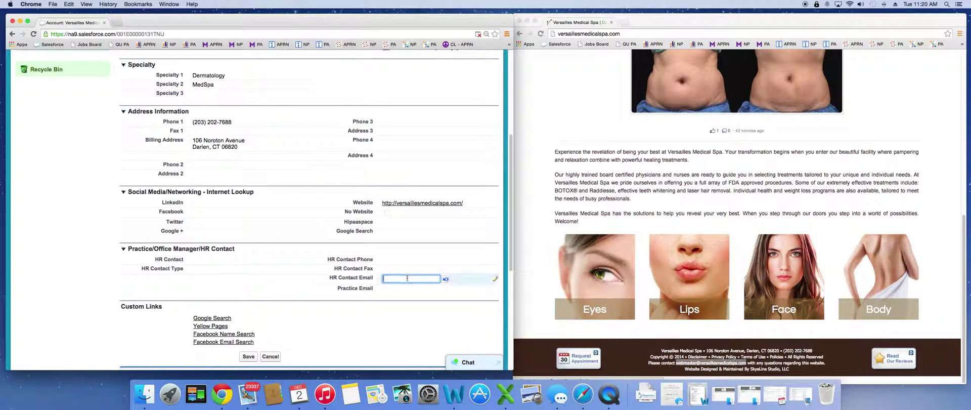
key("super+v")
left_click_drag(405, 279, 373, 279)
left_click(390, 311)
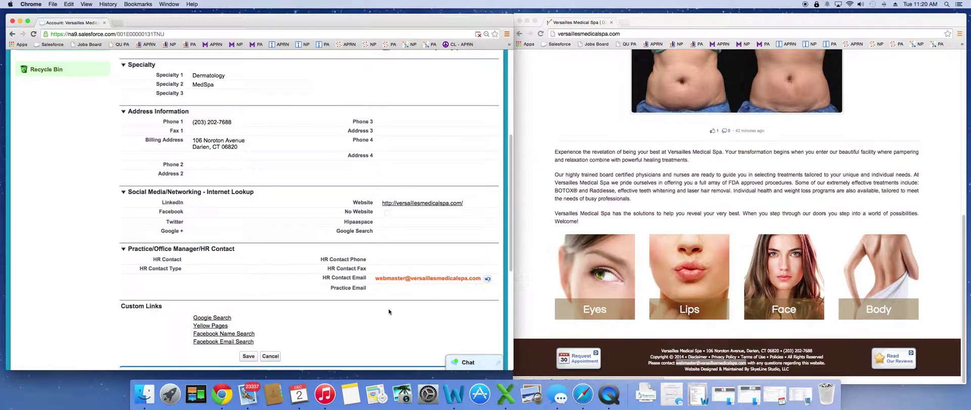
left_click(249, 355)
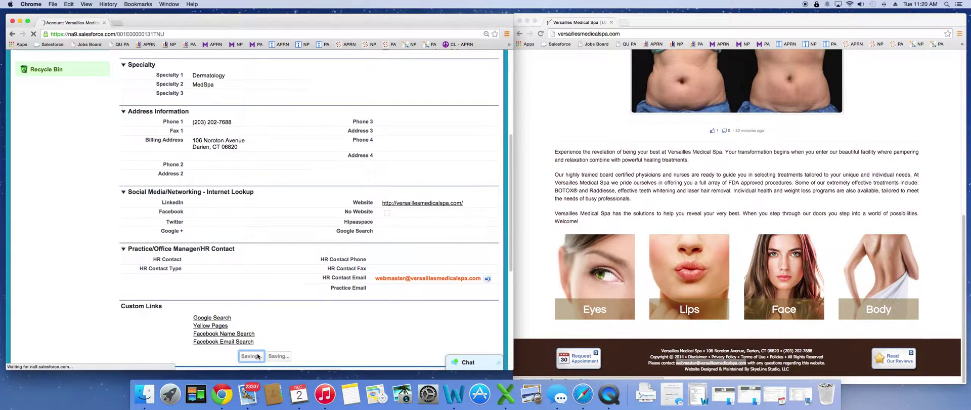
scroll(620, 274, "up", 10)
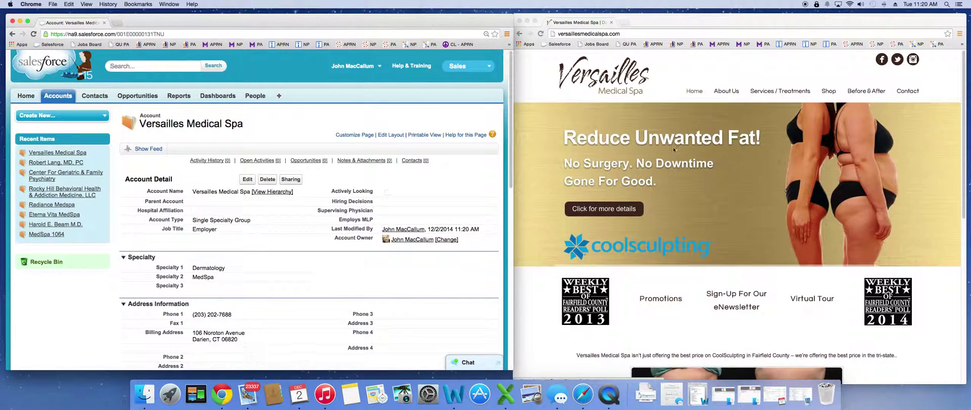
Open the spa's Contact page, briefly starting an edit of the account's Fax 1.
left_click(906, 93)
left_click(906, 93)
mouse_move(717, 95)
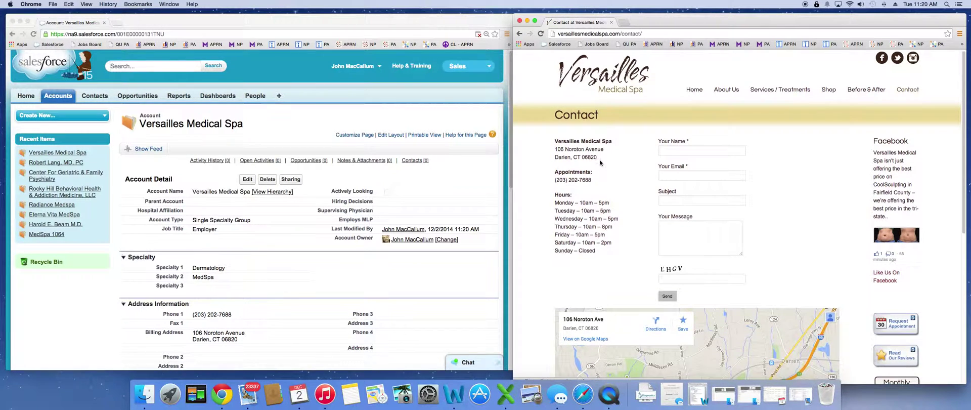
scroll(630, 180, "down", 6)
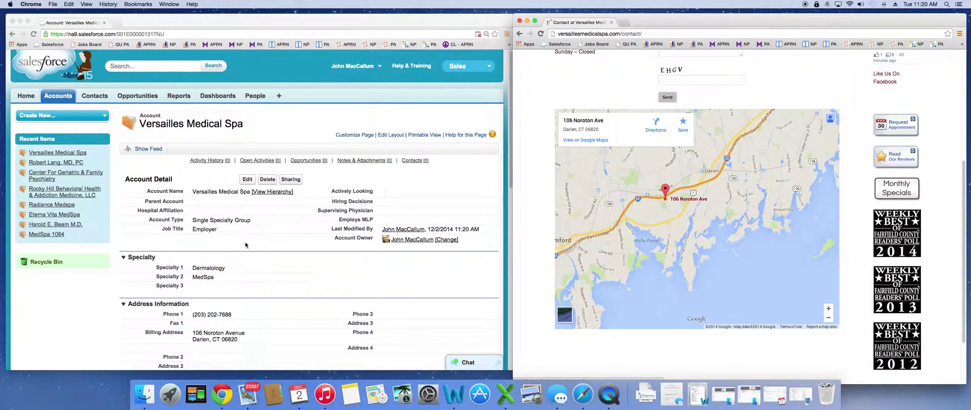
left_click(201, 327)
double_click(201, 326)
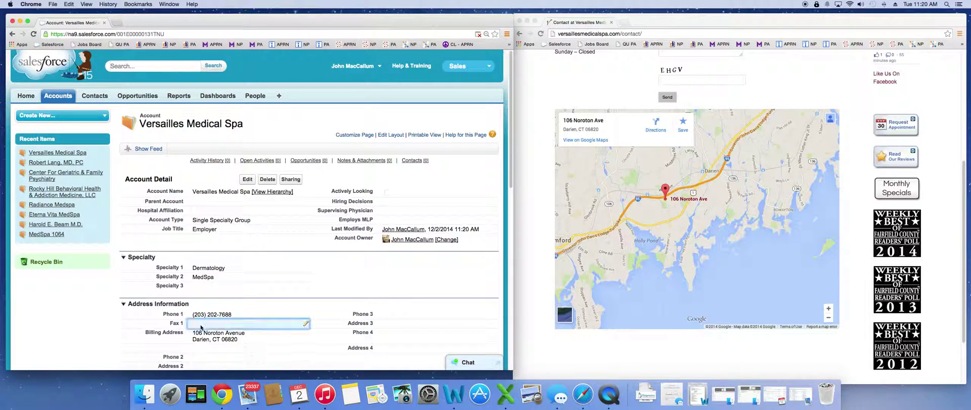
left_click(524, 109)
scroll(527, 120, "up", 5)
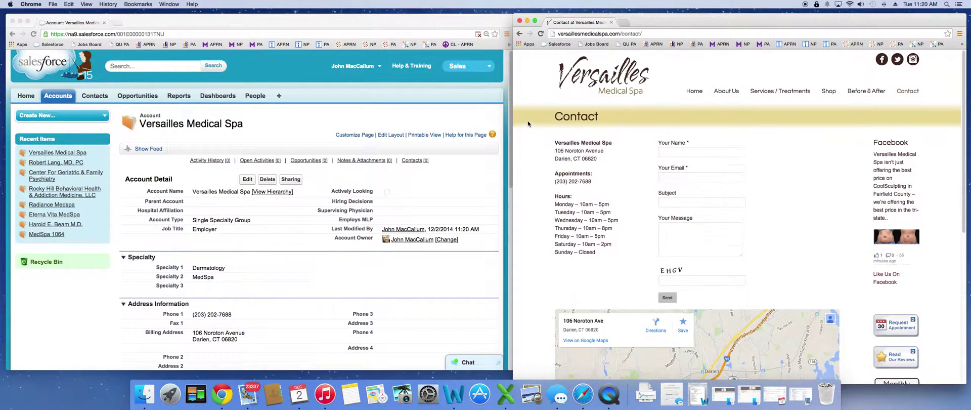
left_click(692, 95)
mouse_move(726, 94)
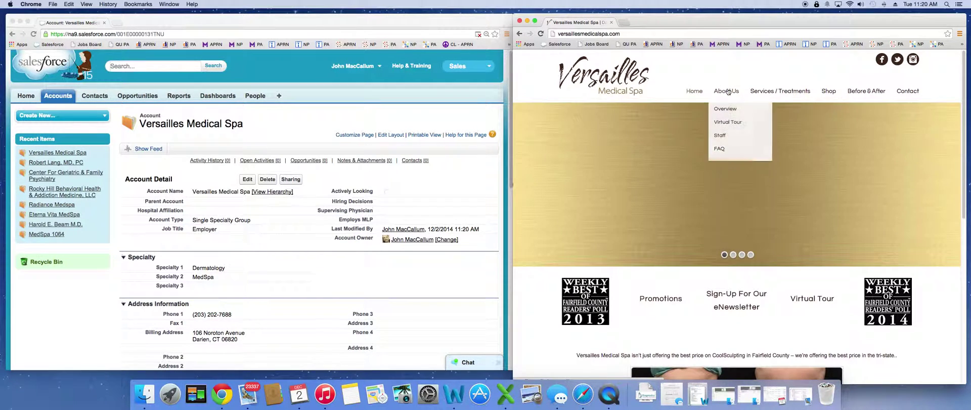
mouse_move(722, 137)
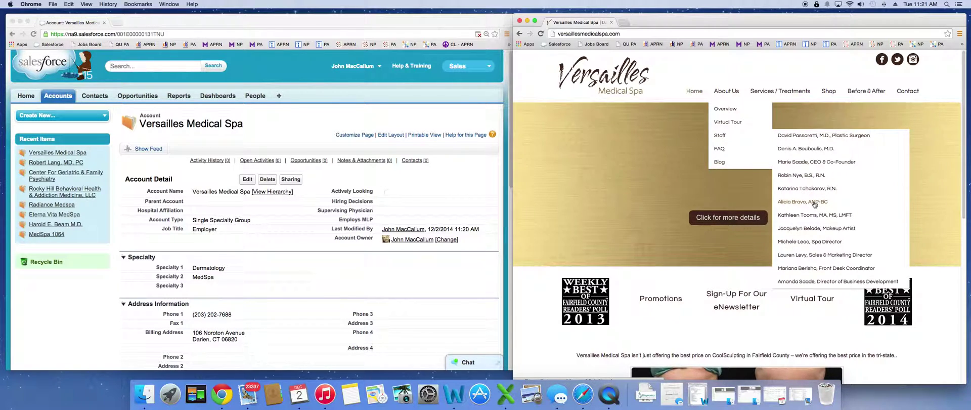
left_click(814, 202)
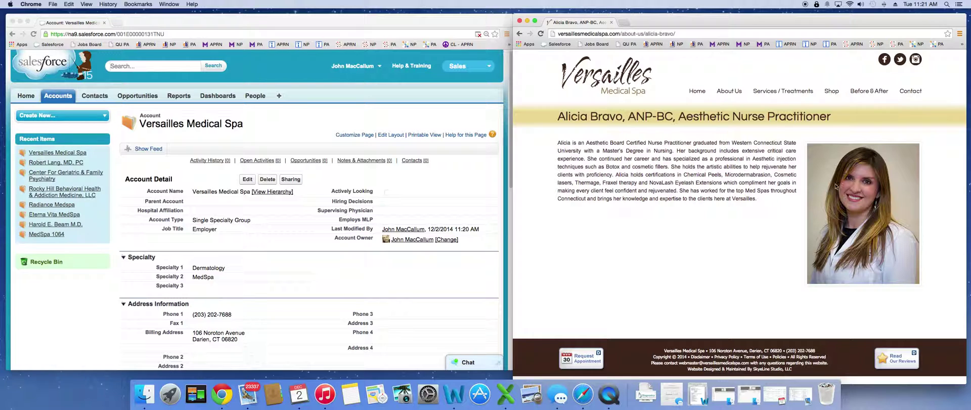
Duplicate the spa account page into a second Salesforce tab.
left_click(263, 144)
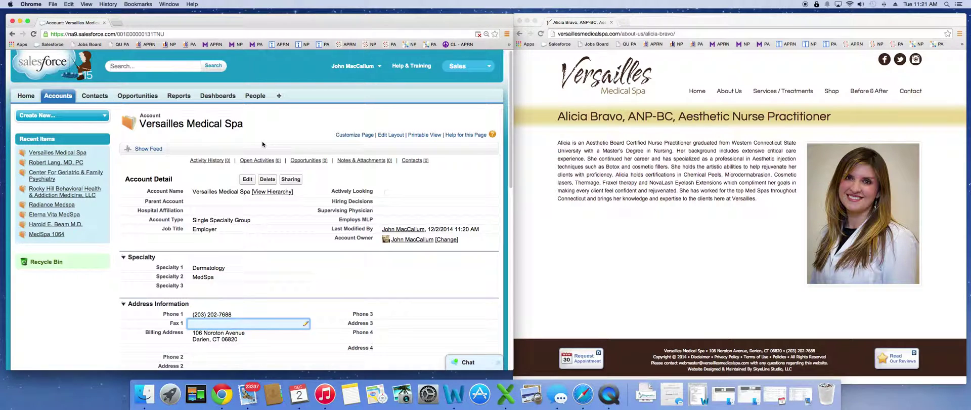
right_click(76, 25)
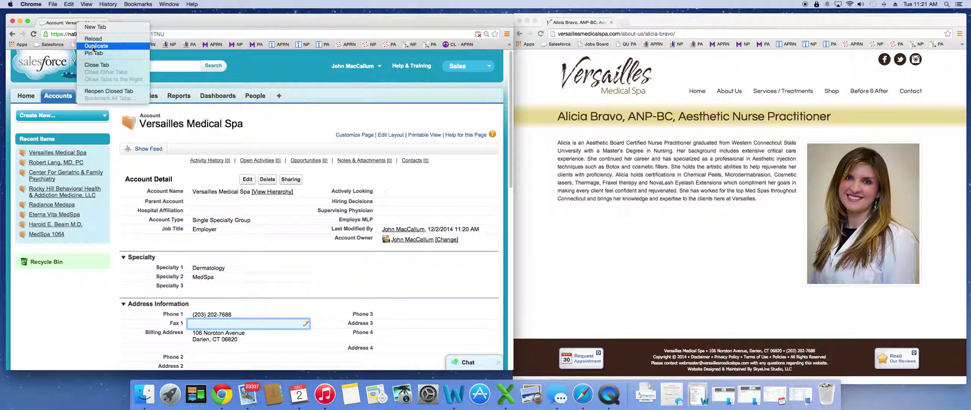
left_click(93, 48)
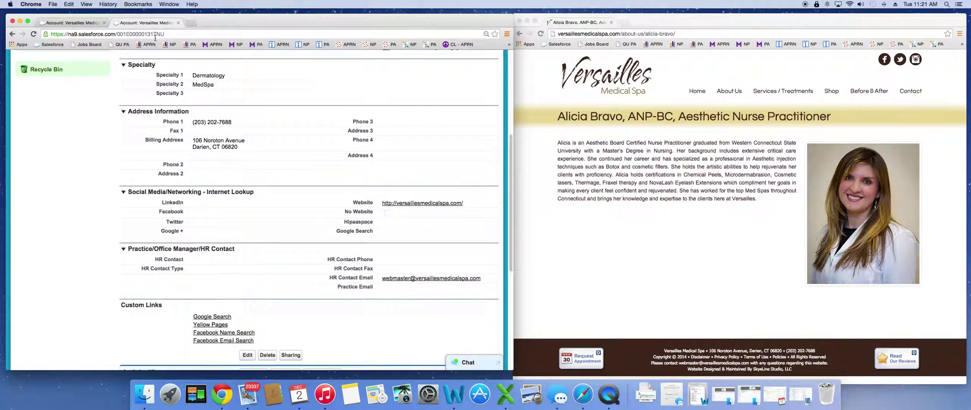
Search Salesforce for the nurse practitioner's name copied from the spa website and open the matching result.
left_click(687, 185)
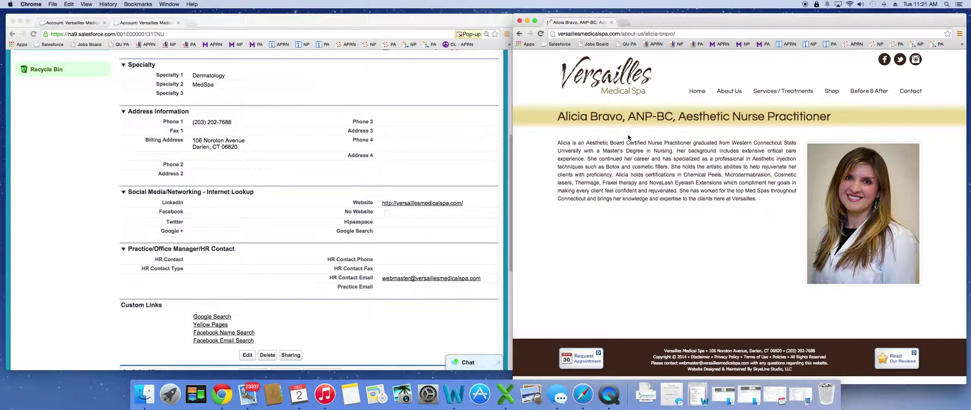
left_click_drag(558, 117, 623, 117)
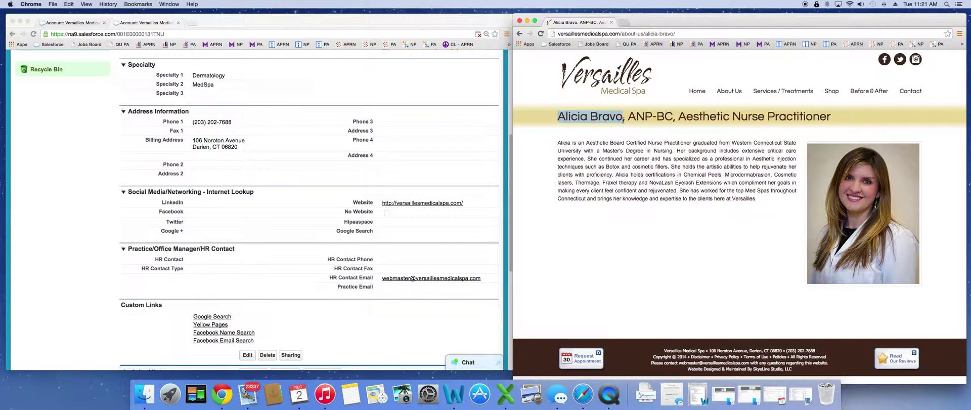
scroll(262, 137, "up", 5)
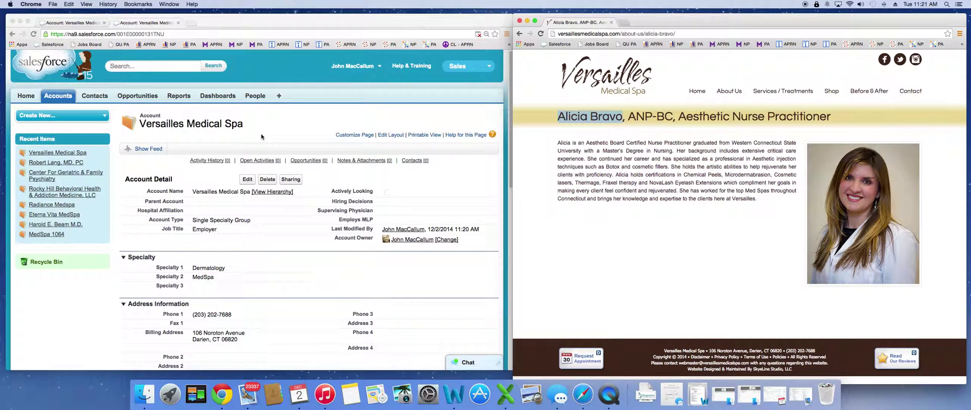
left_click(177, 69)
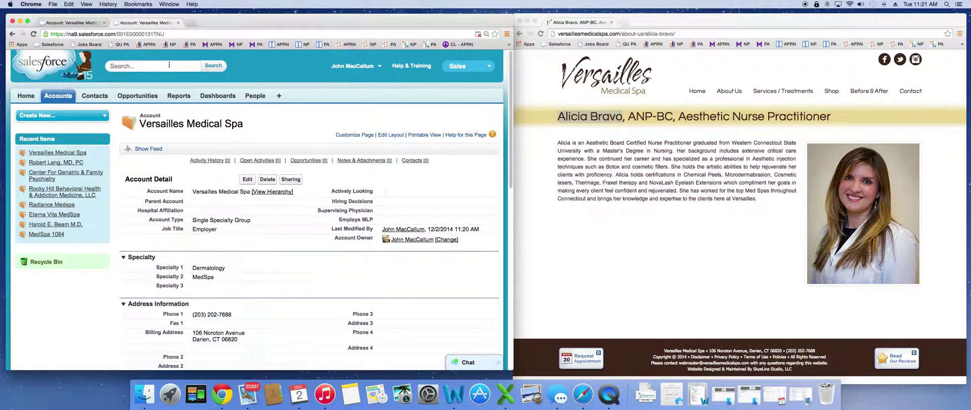
key("super+v")
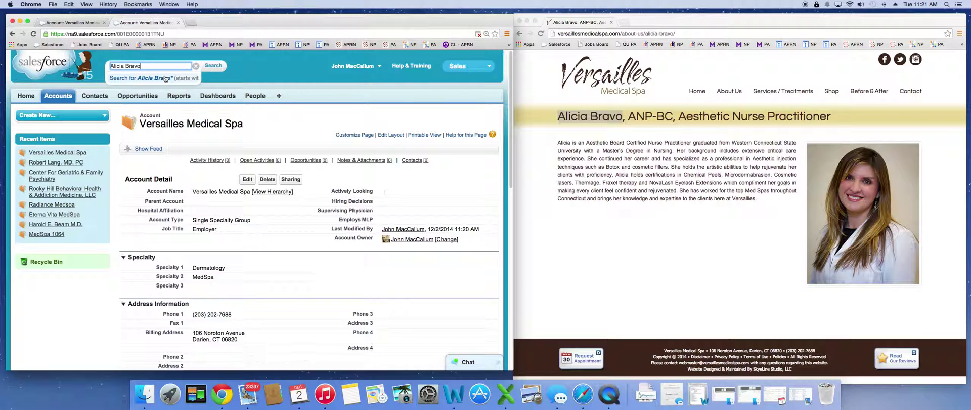
left_click(165, 78)
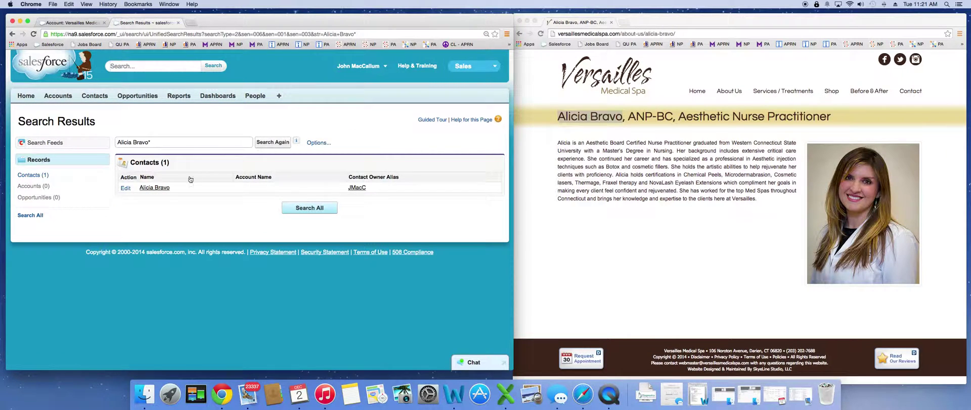
left_click(161, 188)
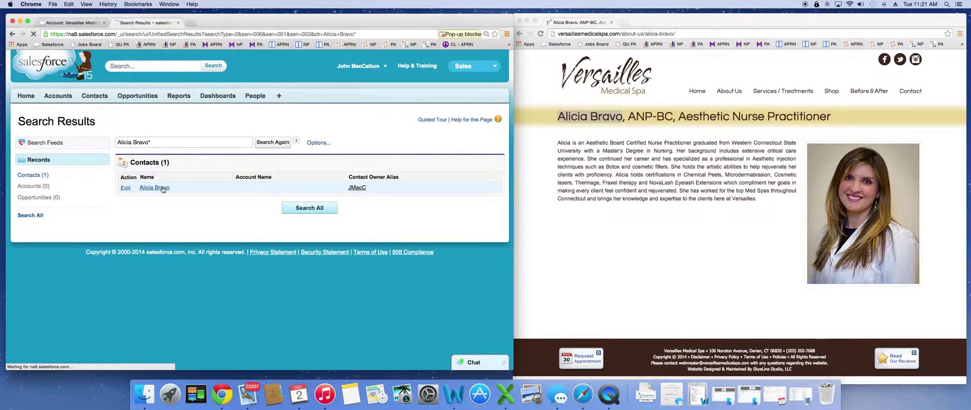
Paste the nurse's bio page URL into the contact's Webpage field and save.
scroll(263, 224, "down", 10)
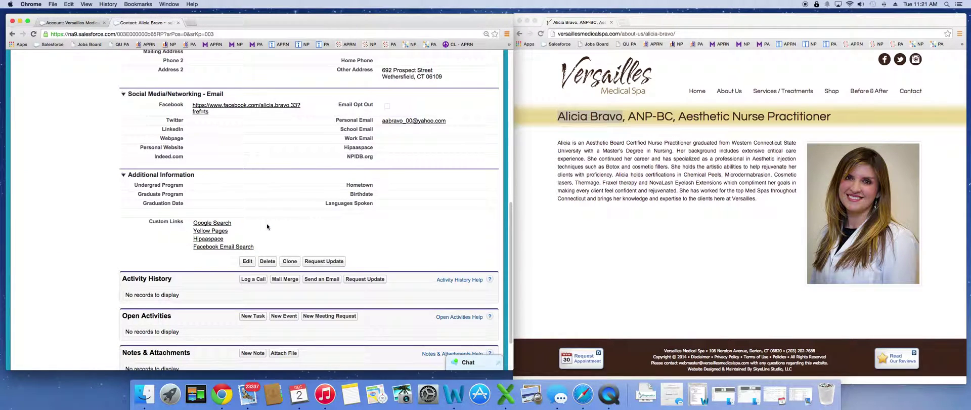
scroll(335, 227, "up", 1)
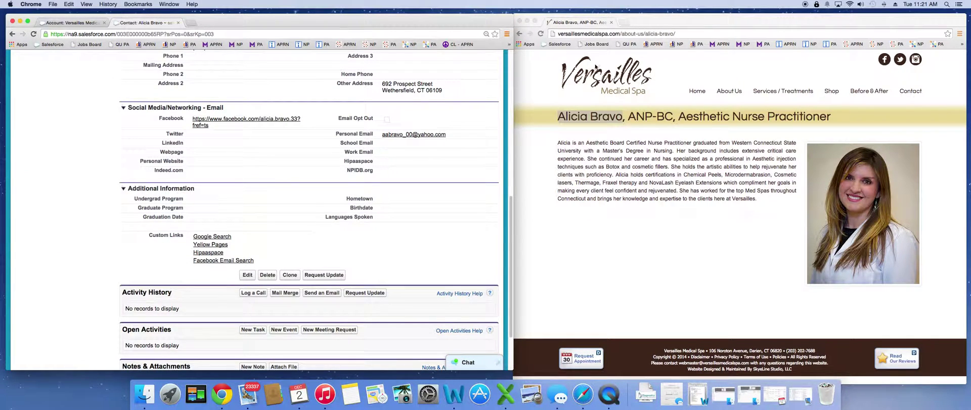
right_click(592, 35)
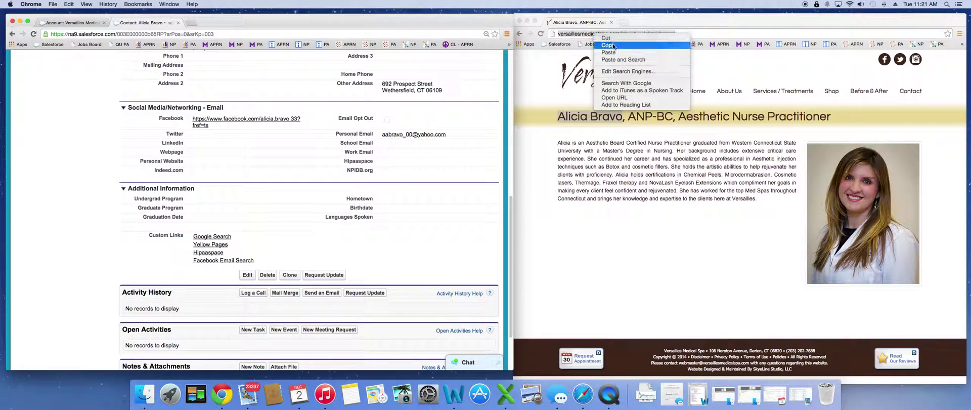
left_click(608, 46)
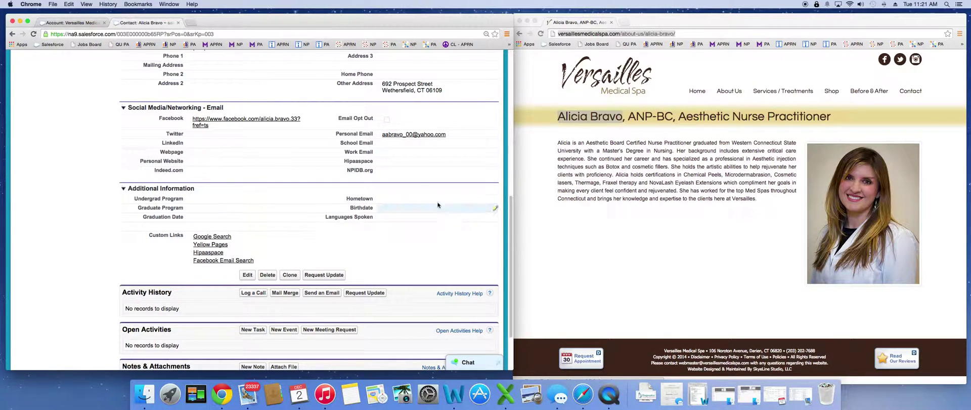
double_click(231, 153)
key("super+v")
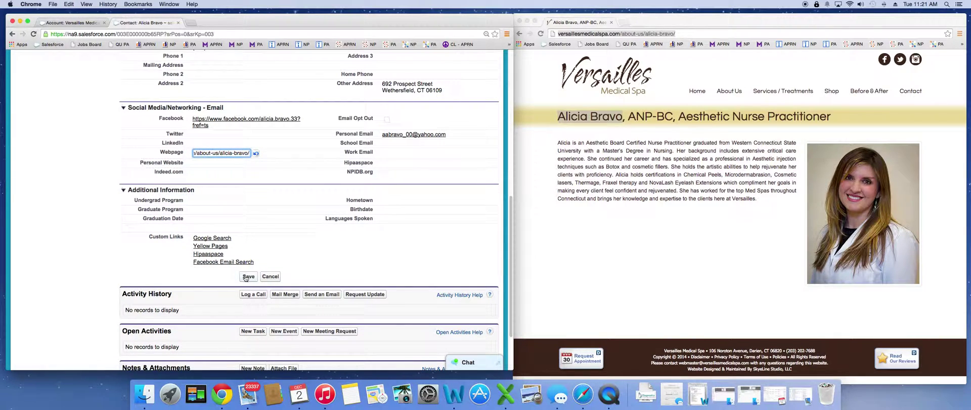
left_click(247, 277)
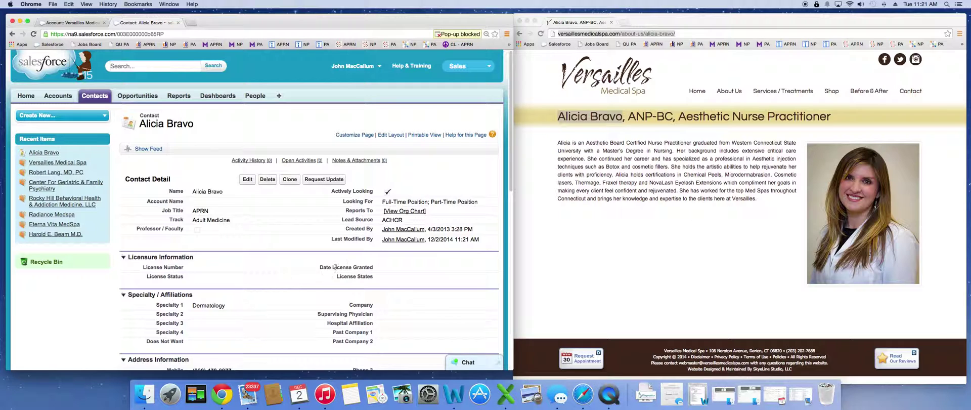
Set the contact's Mailing Address to city Darien, state CT.
scroll(281, 261, "down", 5)
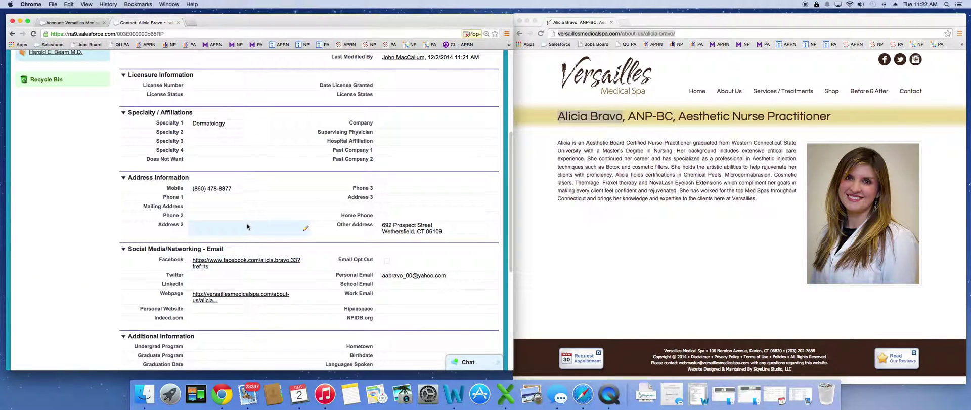
scroll(441, 197, "up", 1)
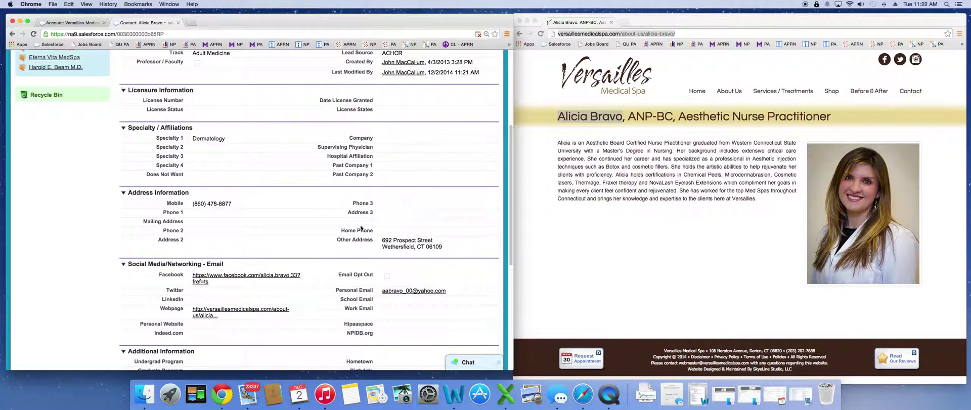
double_click(211, 221)
left_click(266, 147)
type("Darien")
key("Tab")
type("CT")
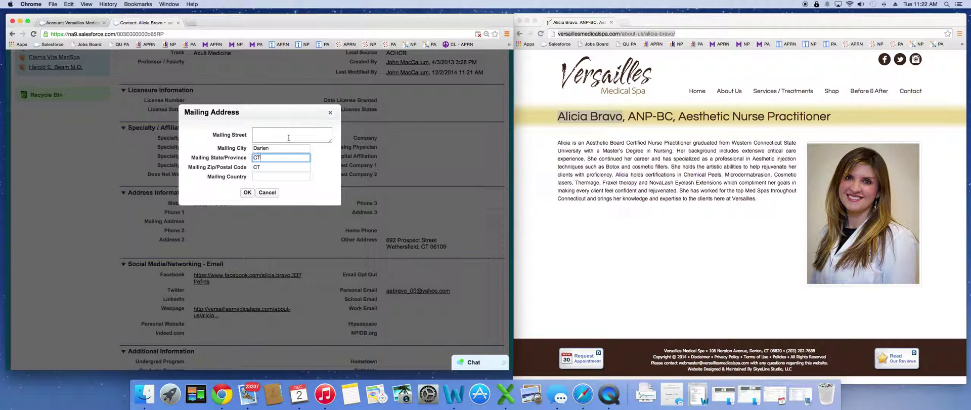
left_click(247, 192)
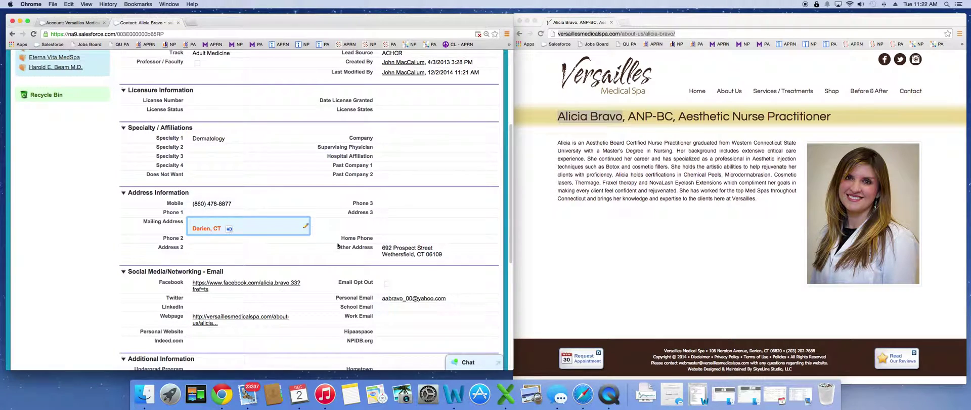
Clear the Other Address street, city and zip, enter Darien as city, and save the contact.
double_click(419, 256)
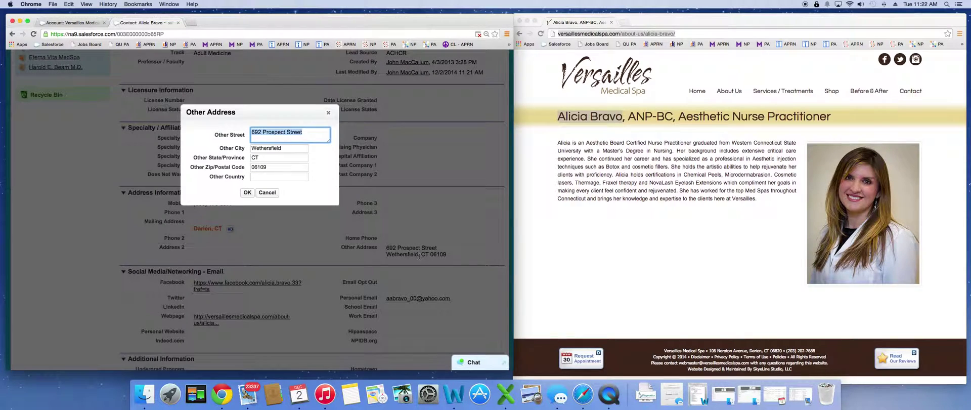
left_click(297, 148)
key("shift+Tab")
key("BackSpace")
key("Tab")
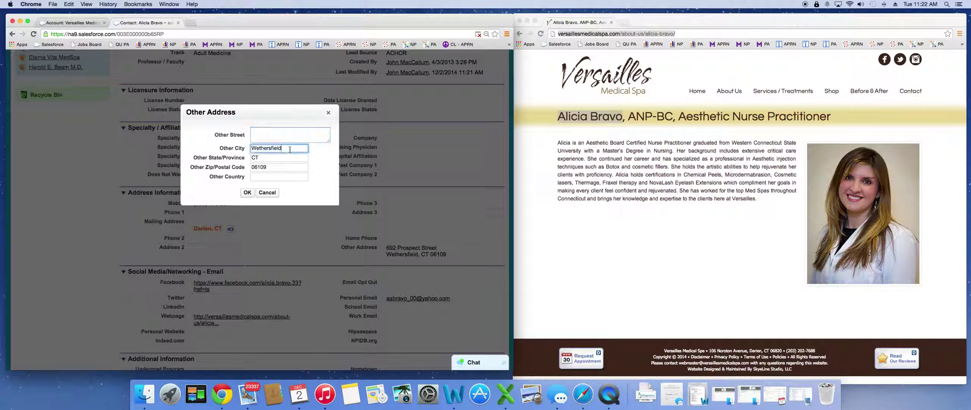
key("BackSpace")
key("Tab")
key("BackSpace")
left_click(265, 147)
type("Darien")
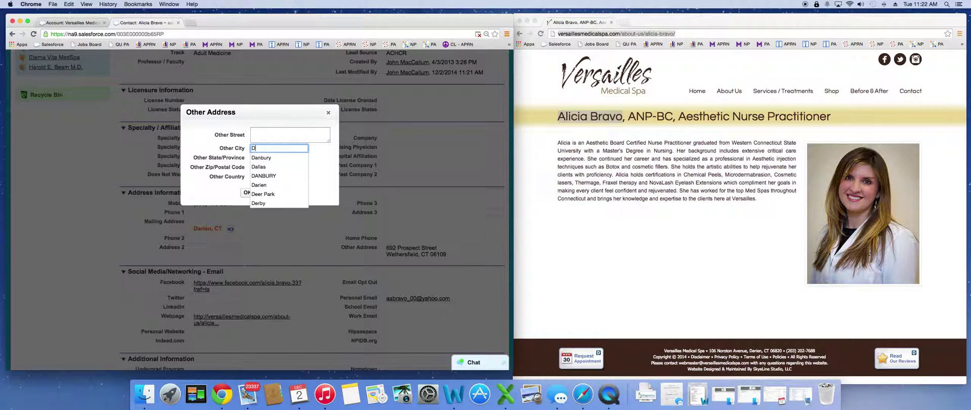
left_click(284, 139)
left_click(247, 192)
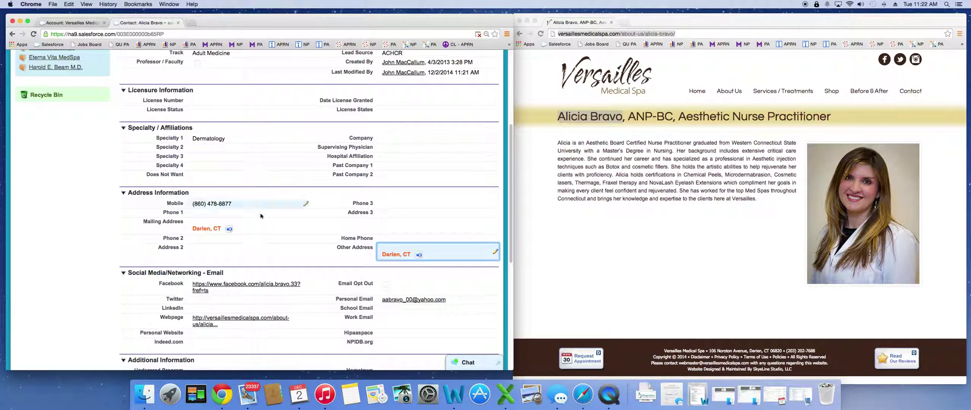
scroll(299, 213, "up", 3)
scroll(299, 213, "up", 2)
left_click(248, 180)
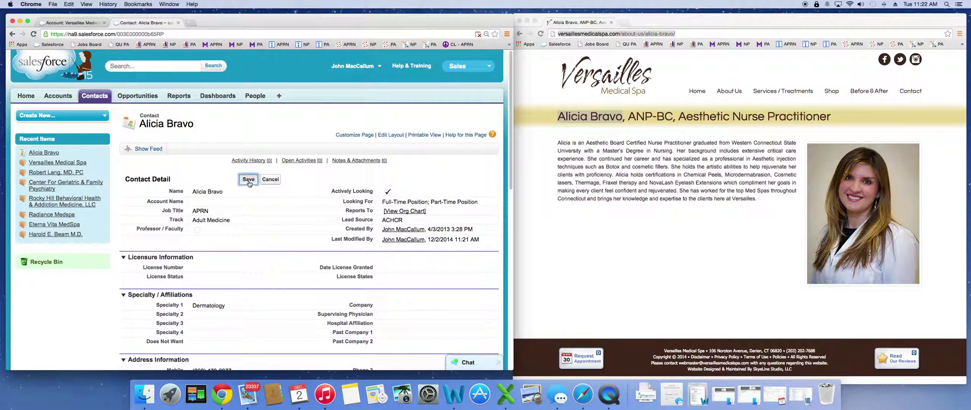
On the Versailles Medical Spa account, move Employs NPs Only into Employs MLP's chosen values and save.
left_click(92, 22)
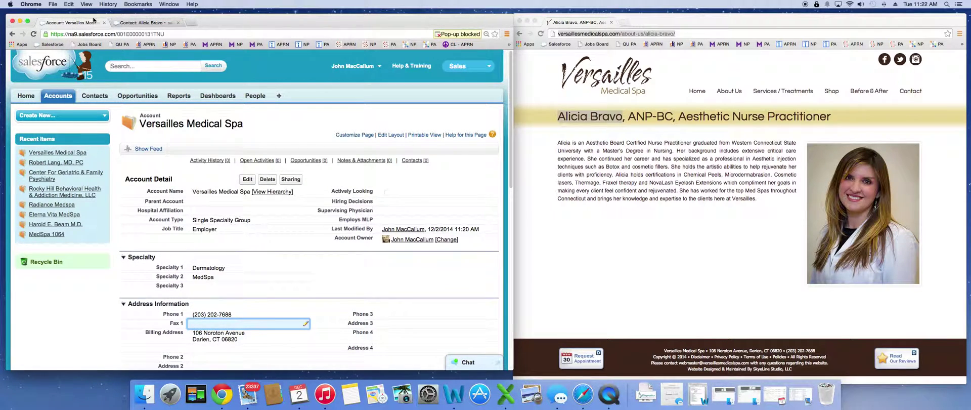
scroll(350, 157, "down", 2)
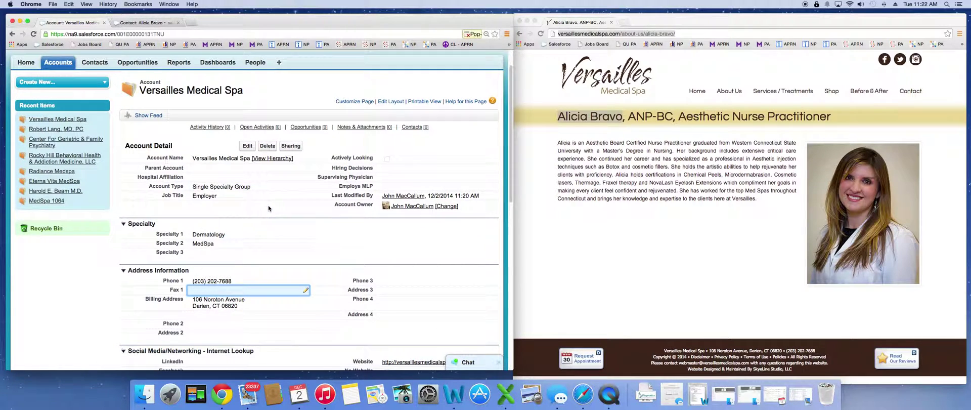
scroll(420, 154, "down", 2)
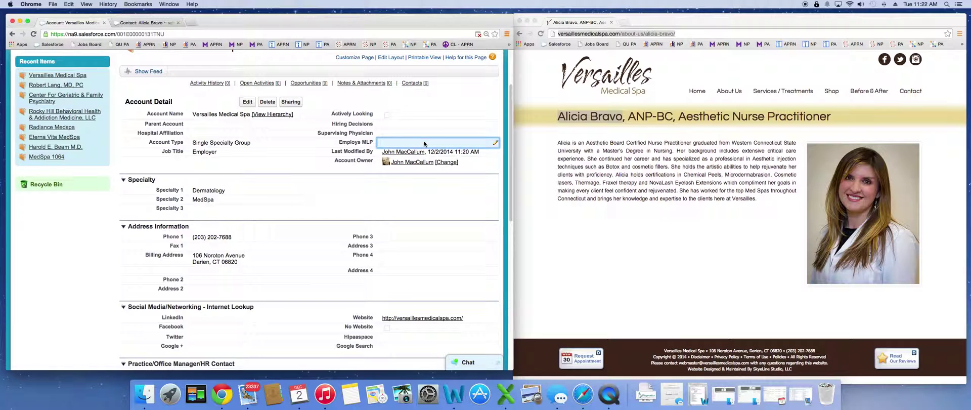
double_click(422, 145)
scroll(199, 151, "down", 2)
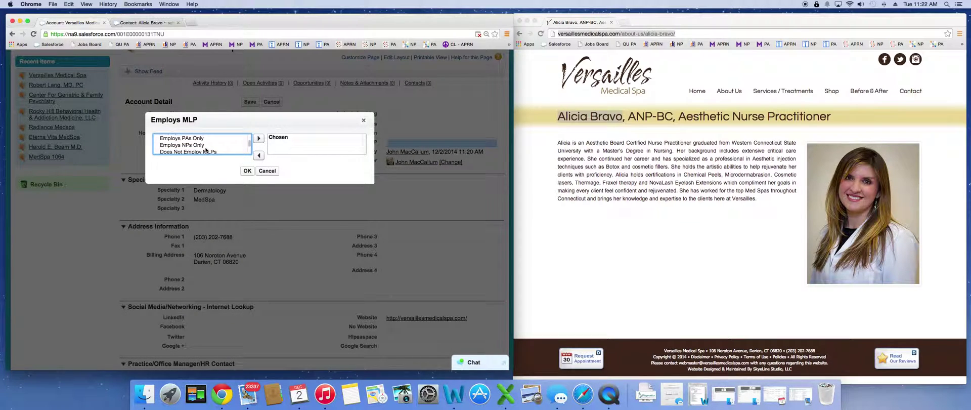
left_click(200, 146)
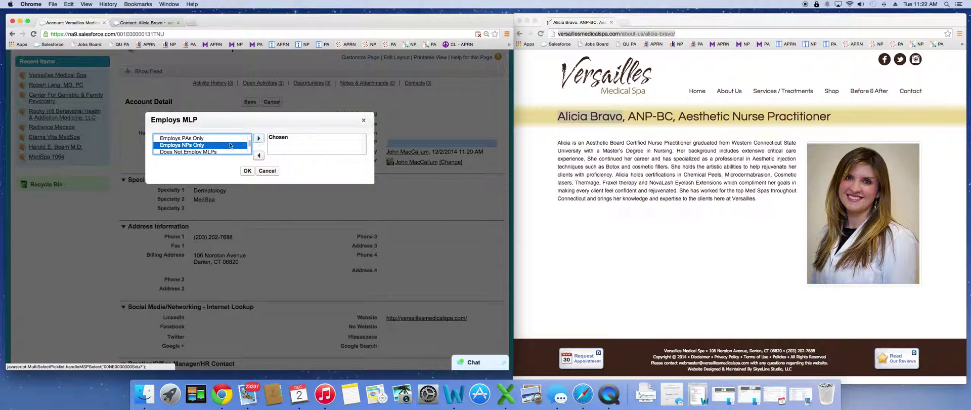
scroll(230, 146, "down", 2)
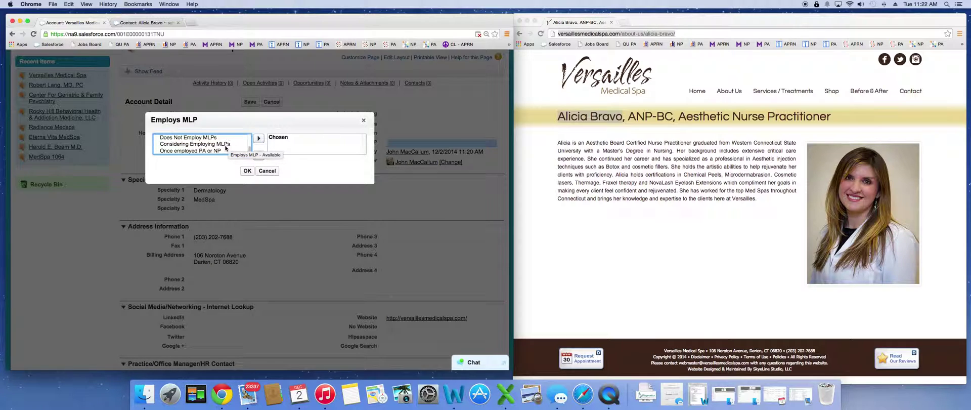
scroll(208, 150, "up", 3)
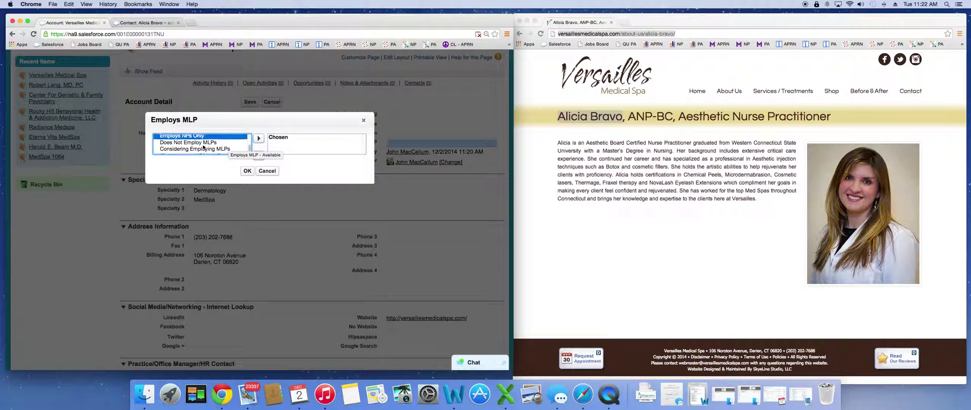
scroll(203, 146, "up", 2)
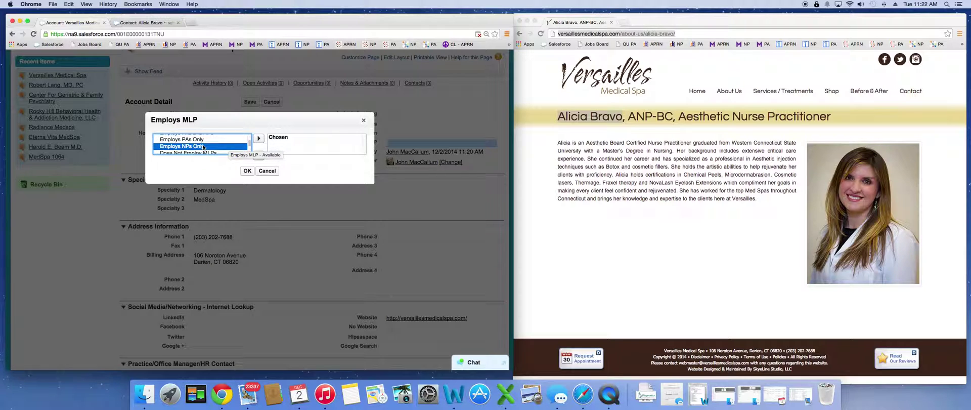
scroll(203, 147, "up", 1)
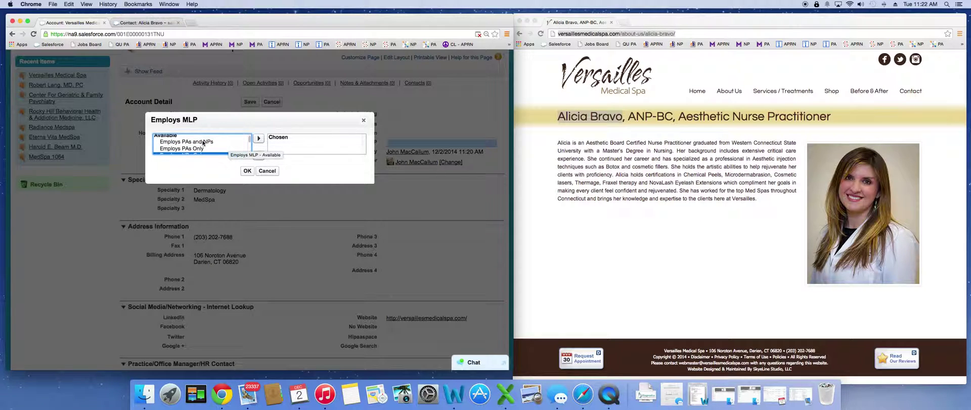
left_click(258, 137)
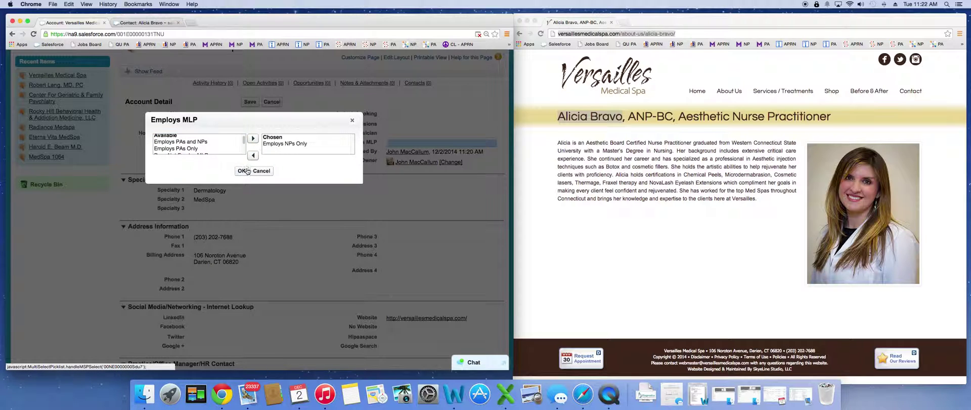
left_click(242, 171)
left_click(247, 103)
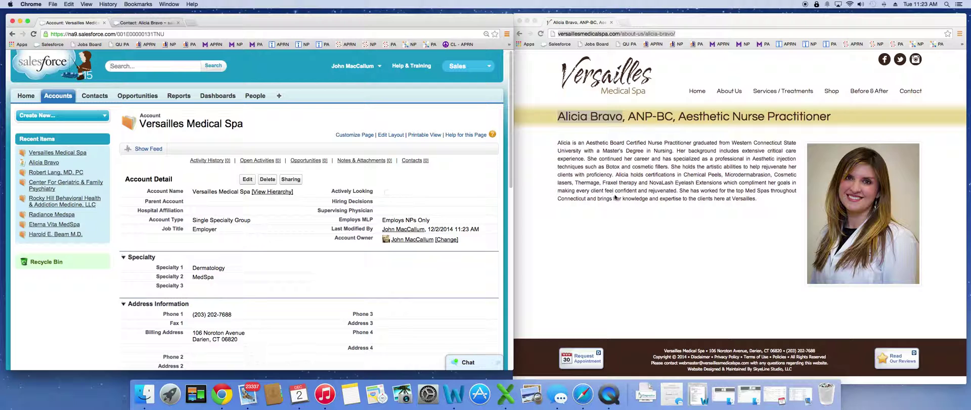
Return the spa website to its home page.
key("super+grave")
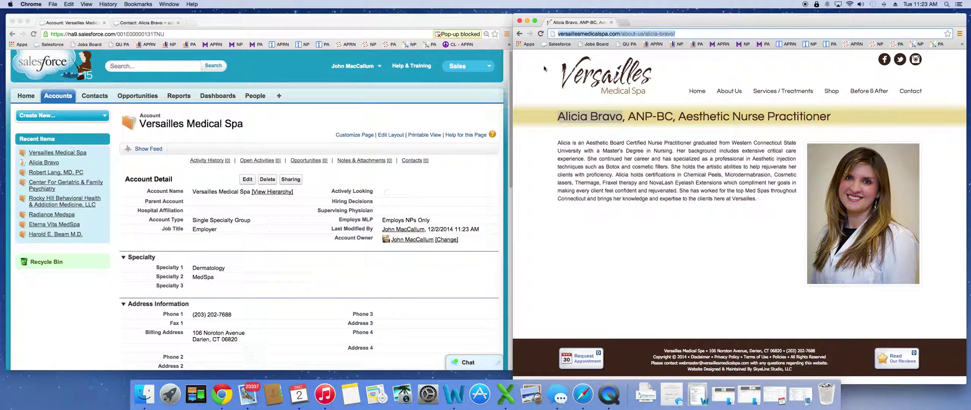
left_click(519, 33)
scroll(375, 130, "down", 3)
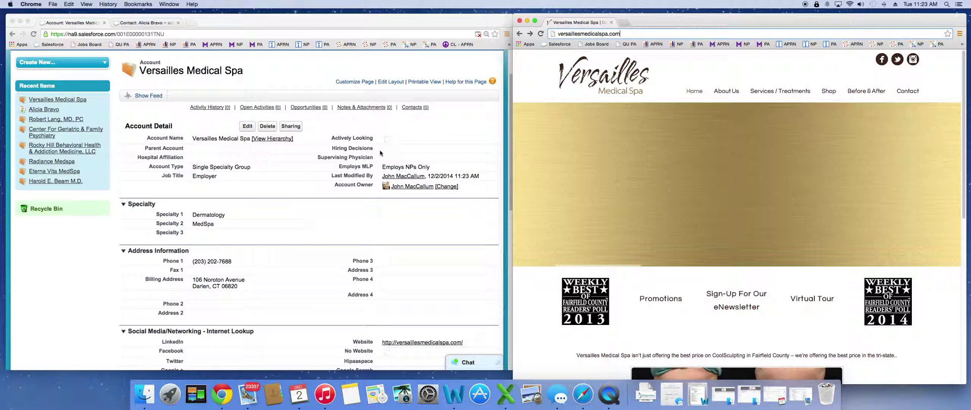
scroll(397, 147, "down", 1)
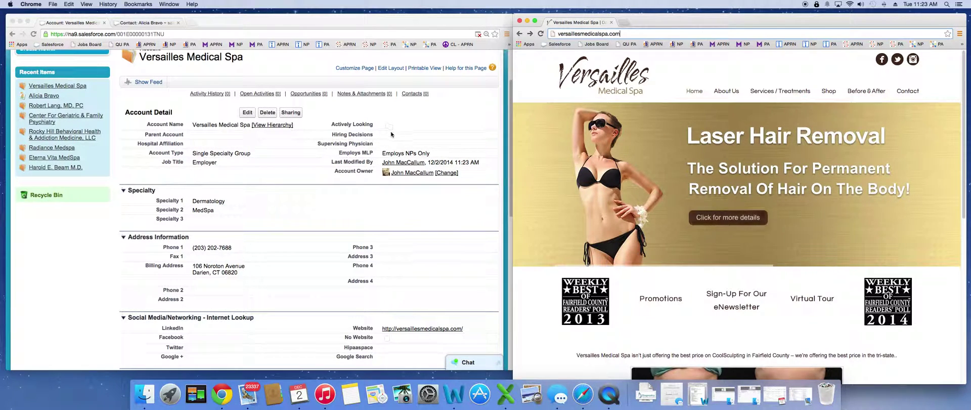
Leave the account's Hiring Decisions field at --None--.
double_click(393, 136)
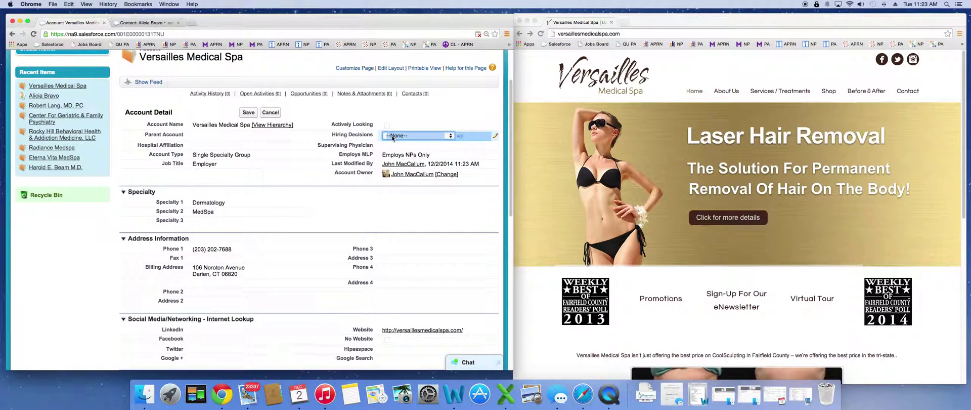
left_click(392, 135)
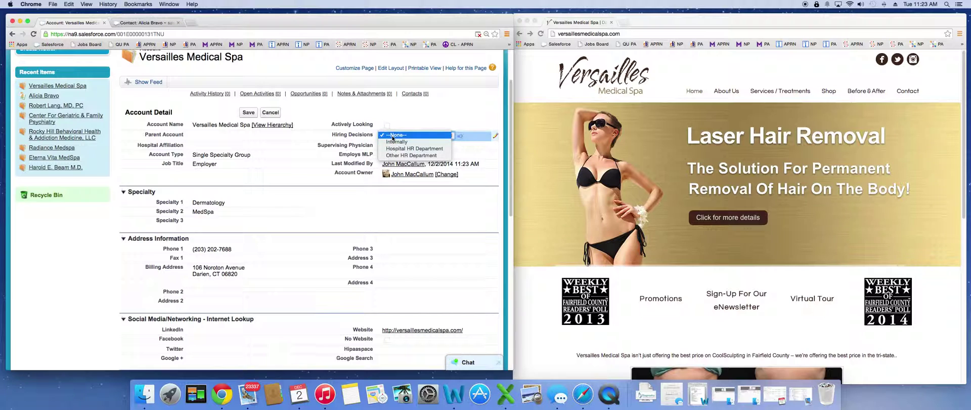
left_click(404, 110)
Show the website's About Us staff list beside the empty HR Contact fields.
scroll(299, 183, "down", 5)
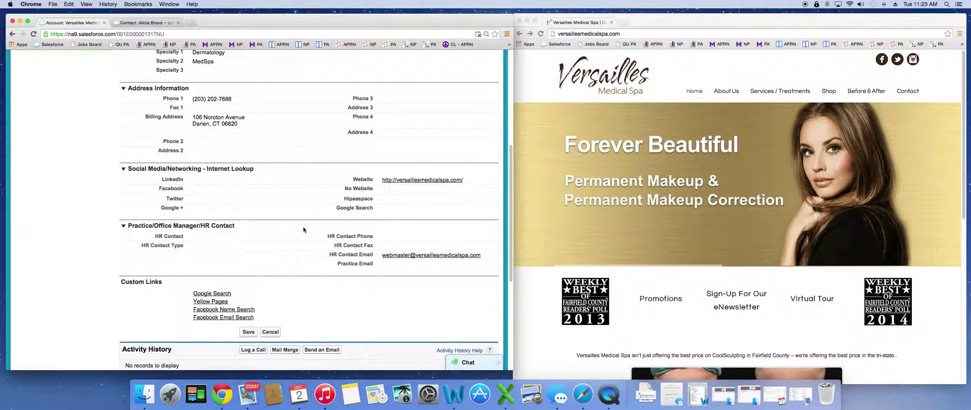
left_click(724, 93)
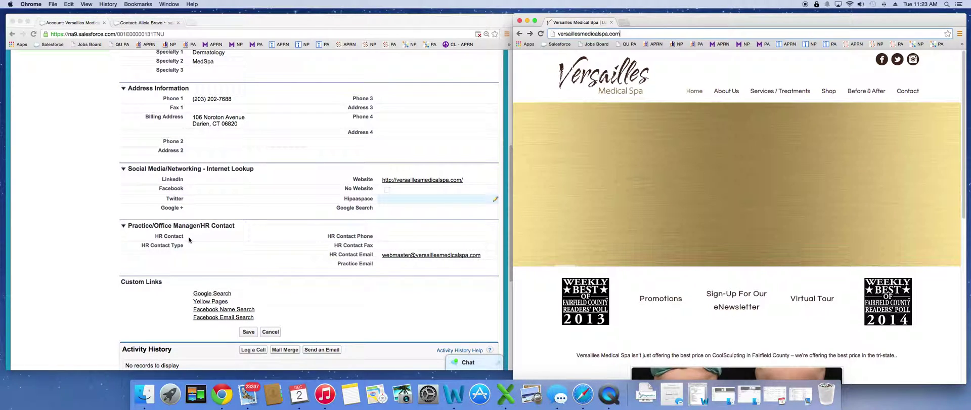
left_click(727, 91)
mouse_move(725, 139)
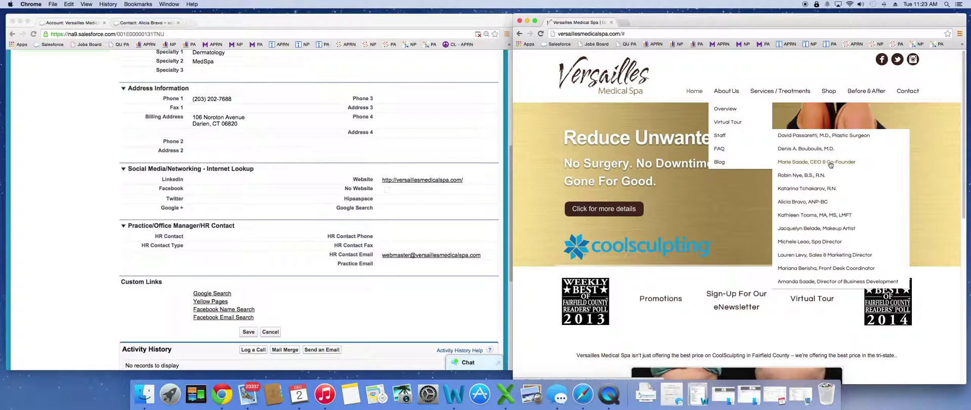
Enter the CEO & Co-Founder's name from her bio page as the account's HR Contact.
left_click(829, 163)
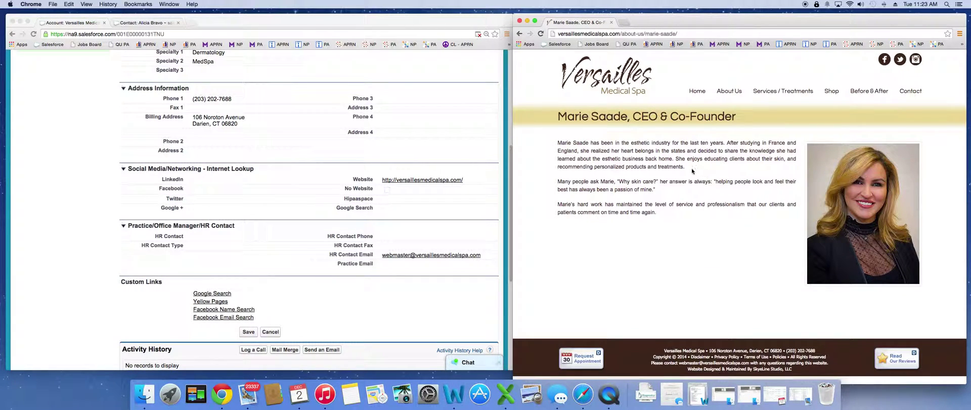
left_click_drag(588, 143, 567, 143)
double_click(208, 236)
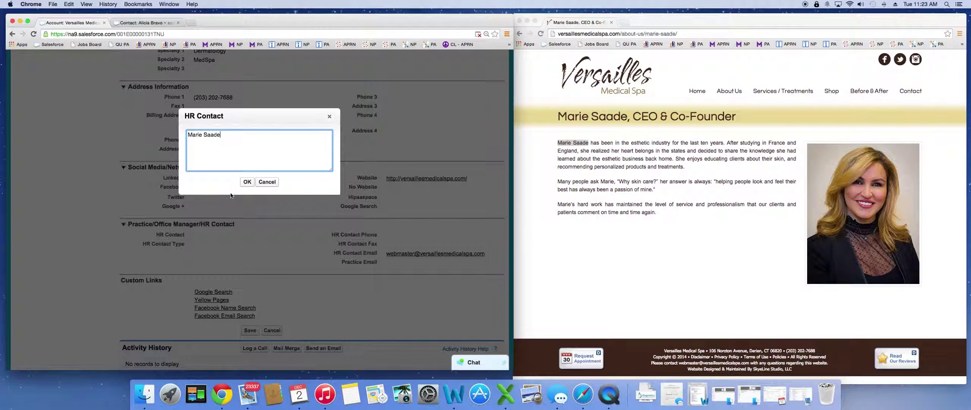
left_click(247, 182)
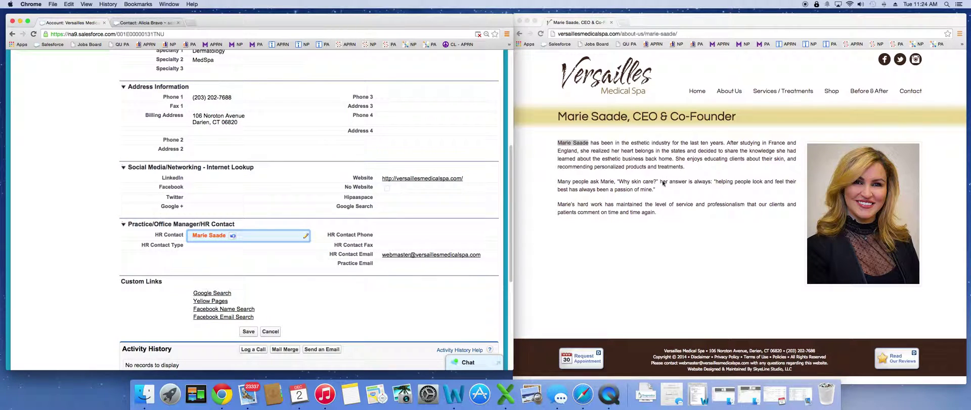
Set HR Contact Type to Operations Manager and save the account.
double_click(223, 245)
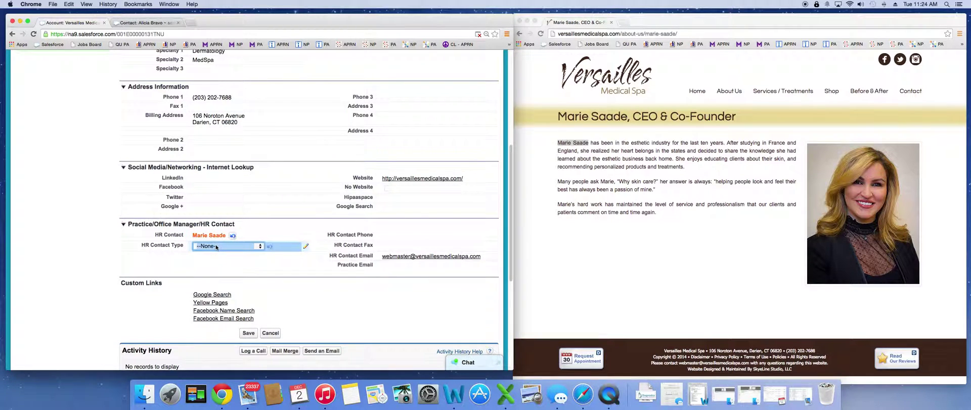
left_click(216, 246)
scroll(222, 281, "down", 1)
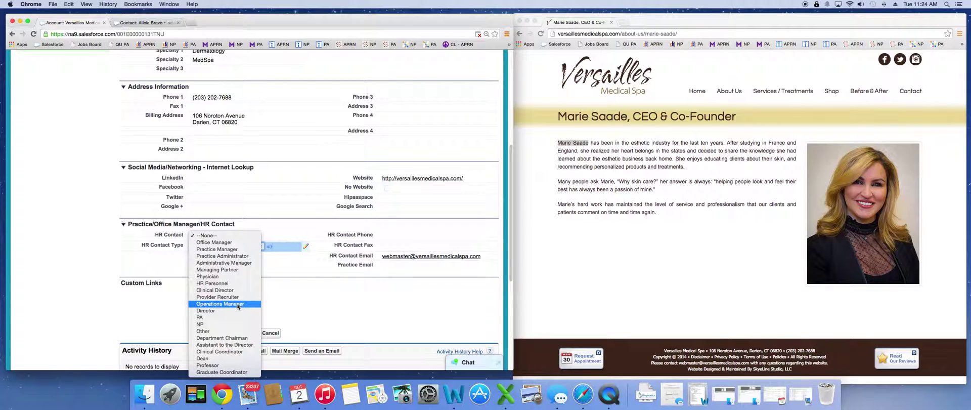
left_click(237, 304)
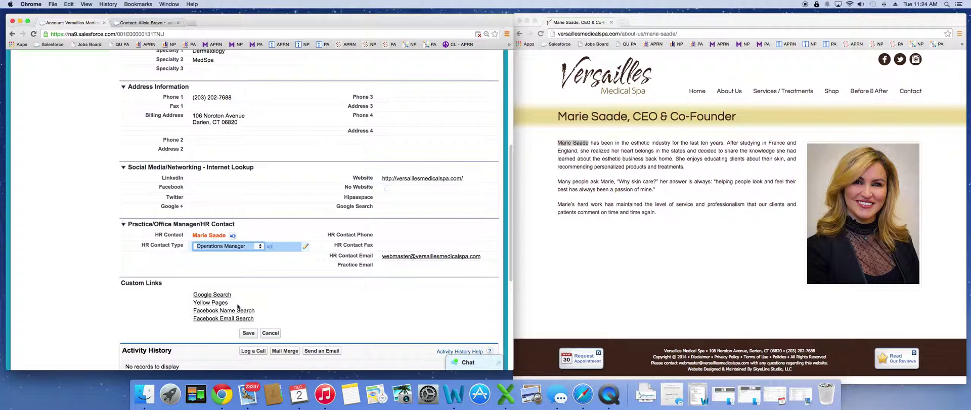
left_click(249, 333)
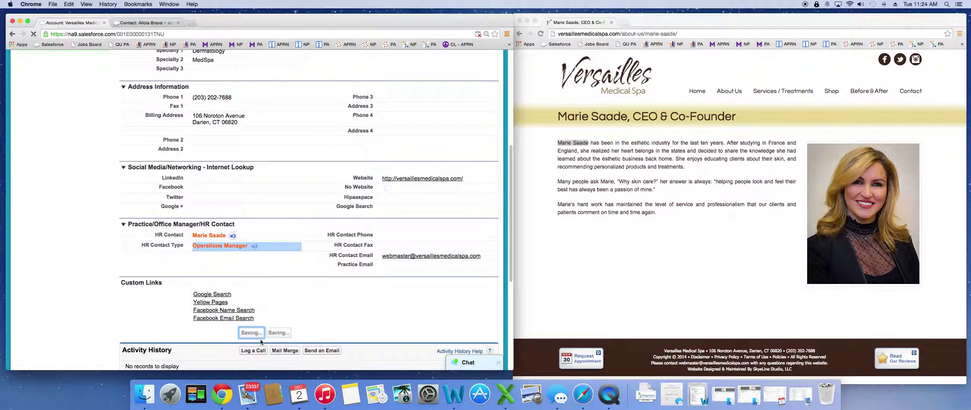
scroll(329, 279, "down", 3)
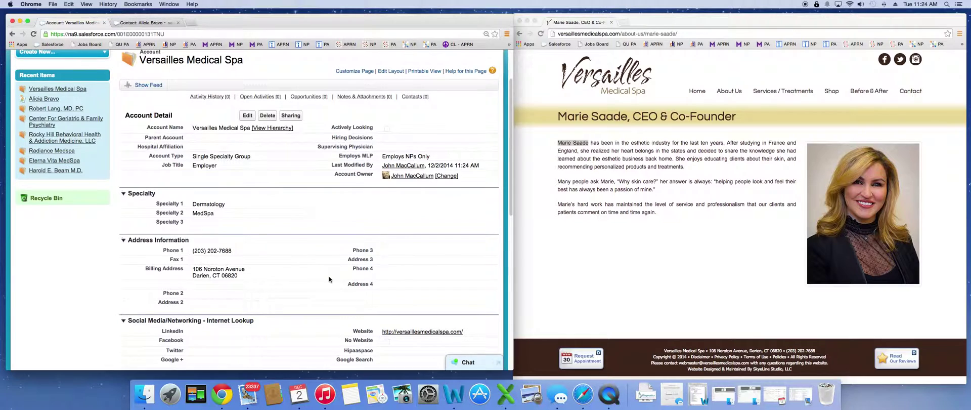
scroll(329, 279, "down", 3)
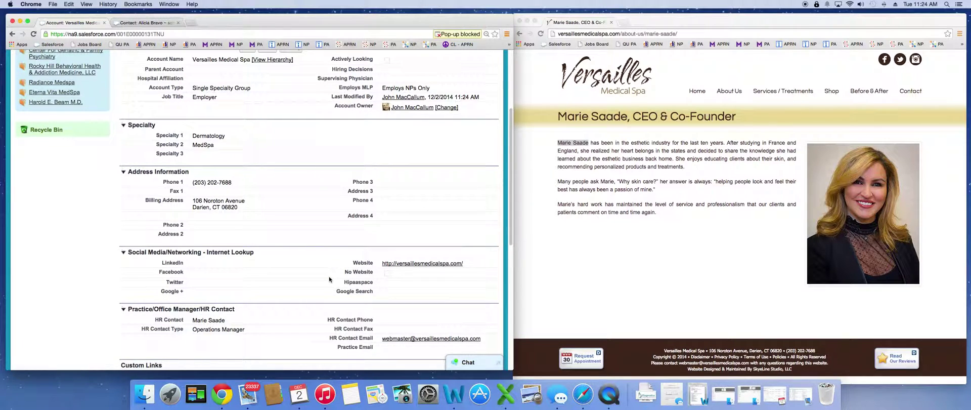
scroll(329, 279, "down", 10)
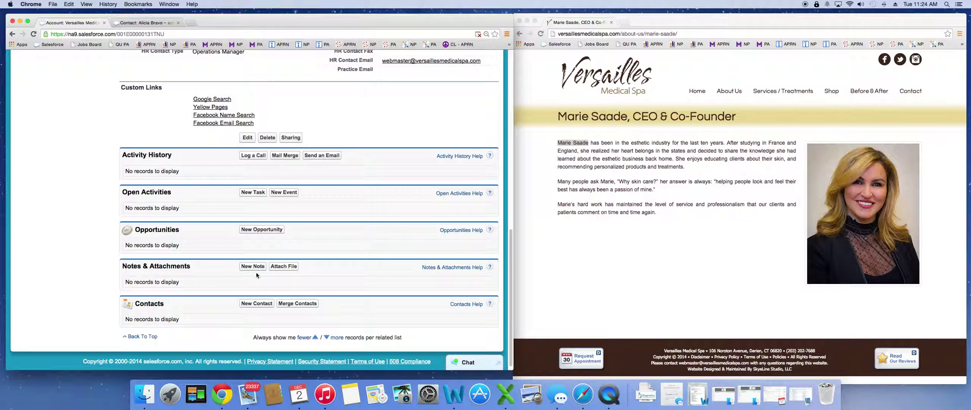
scroll(334, 295, "up", 5)
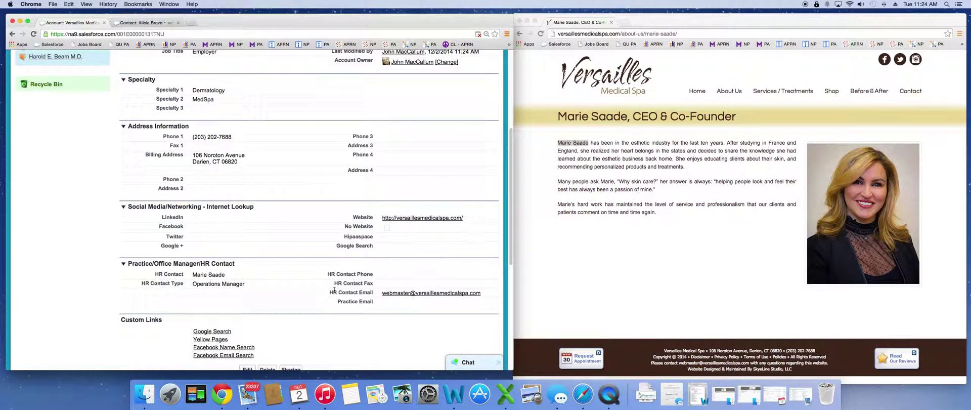
scroll(334, 289, "up", 2)
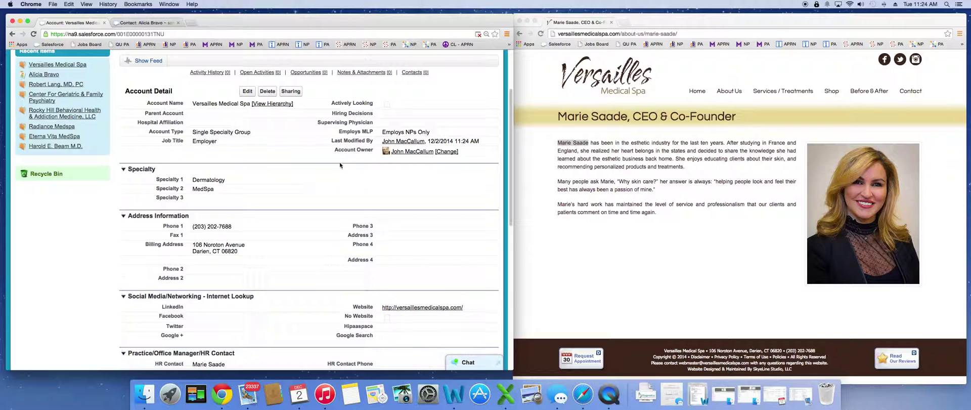